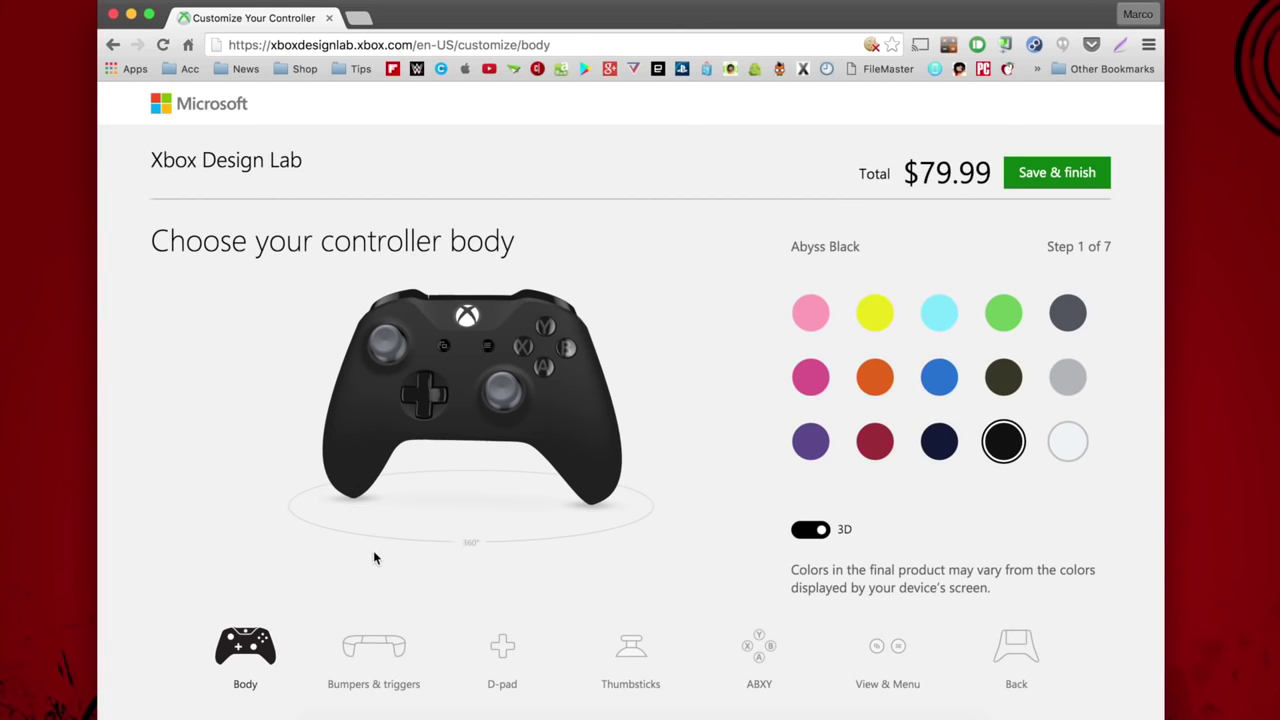
Inspect the black controller from several angles and compare its flat view with the 3D view
{"action": "left_click_drag", "start_coordinate": [459, 379], "coordinate": [618, 413]}
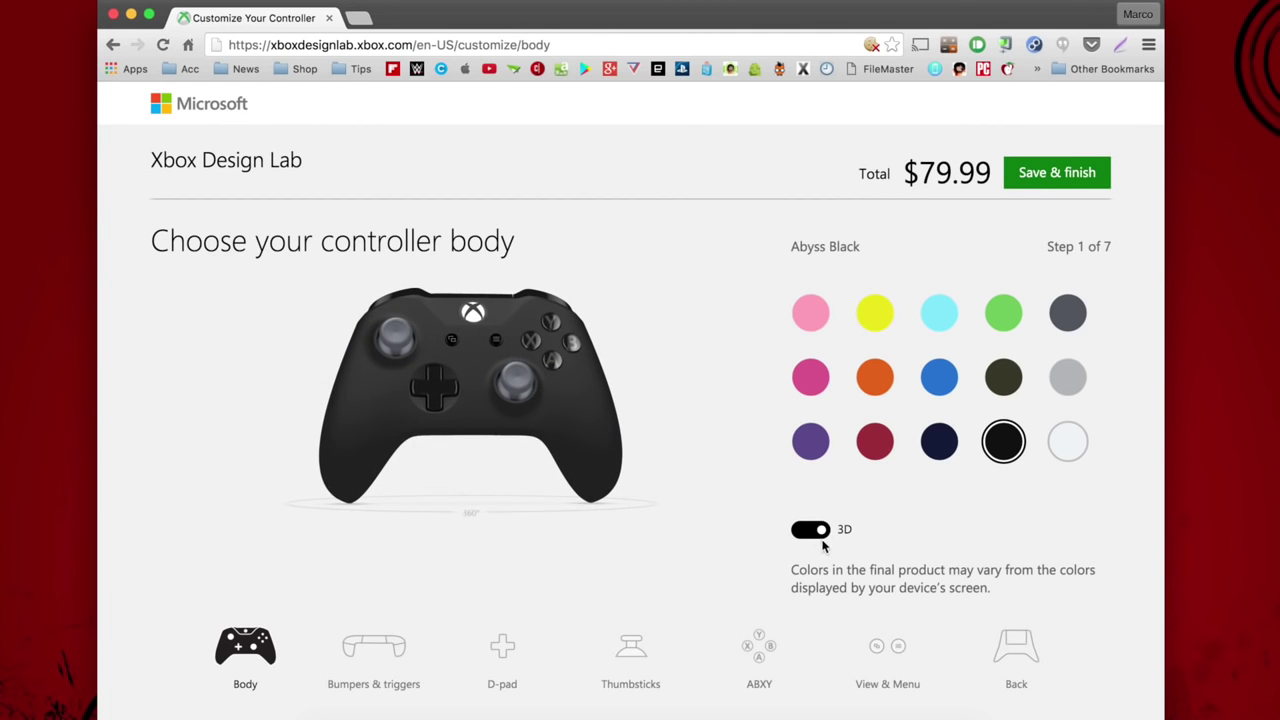
{"action": "left_click", "coordinate": [808, 538]}
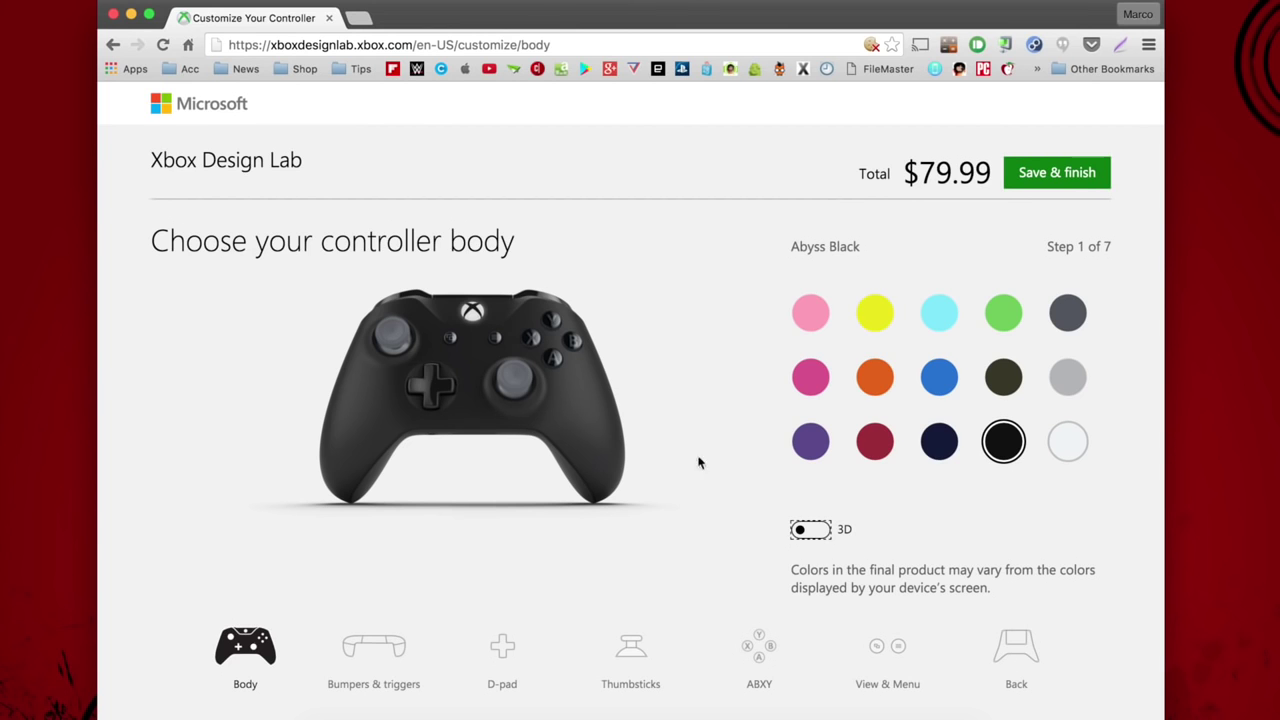
{"action": "left_click", "coordinate": [818, 537]}
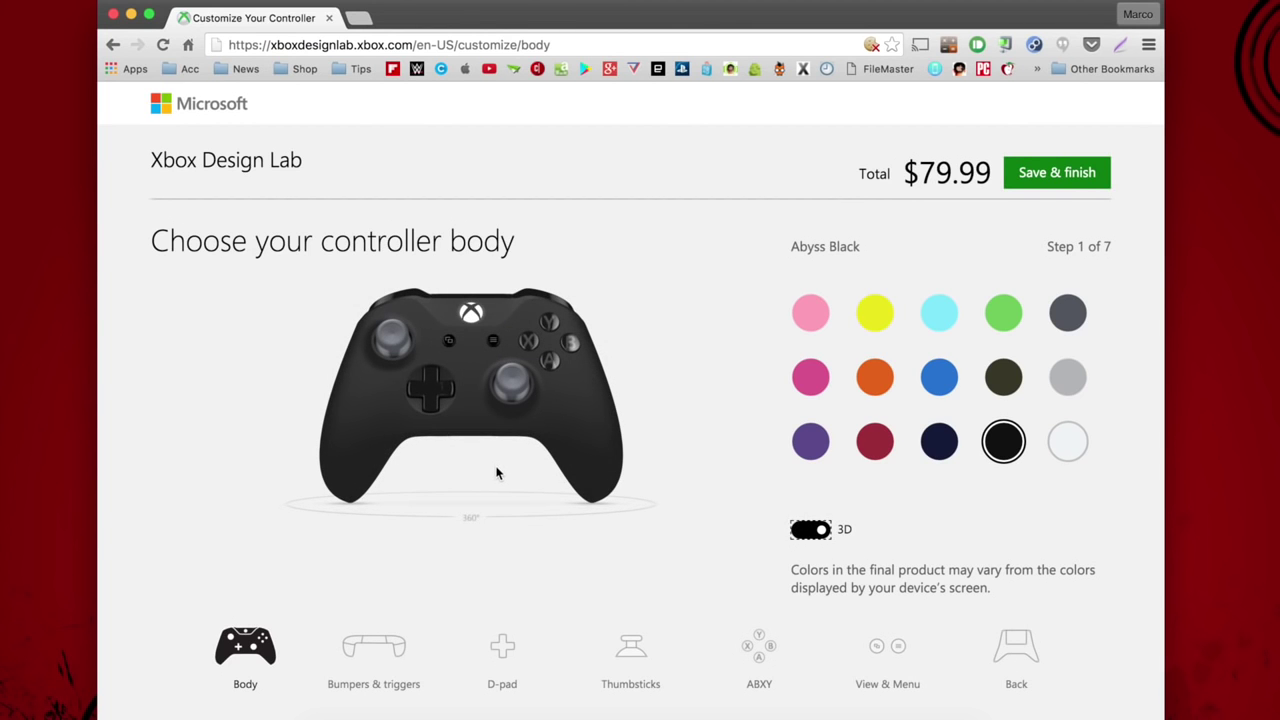
{"action": "left_click_drag", "start_coordinate": [378, 405], "coordinate": [393, 455]}
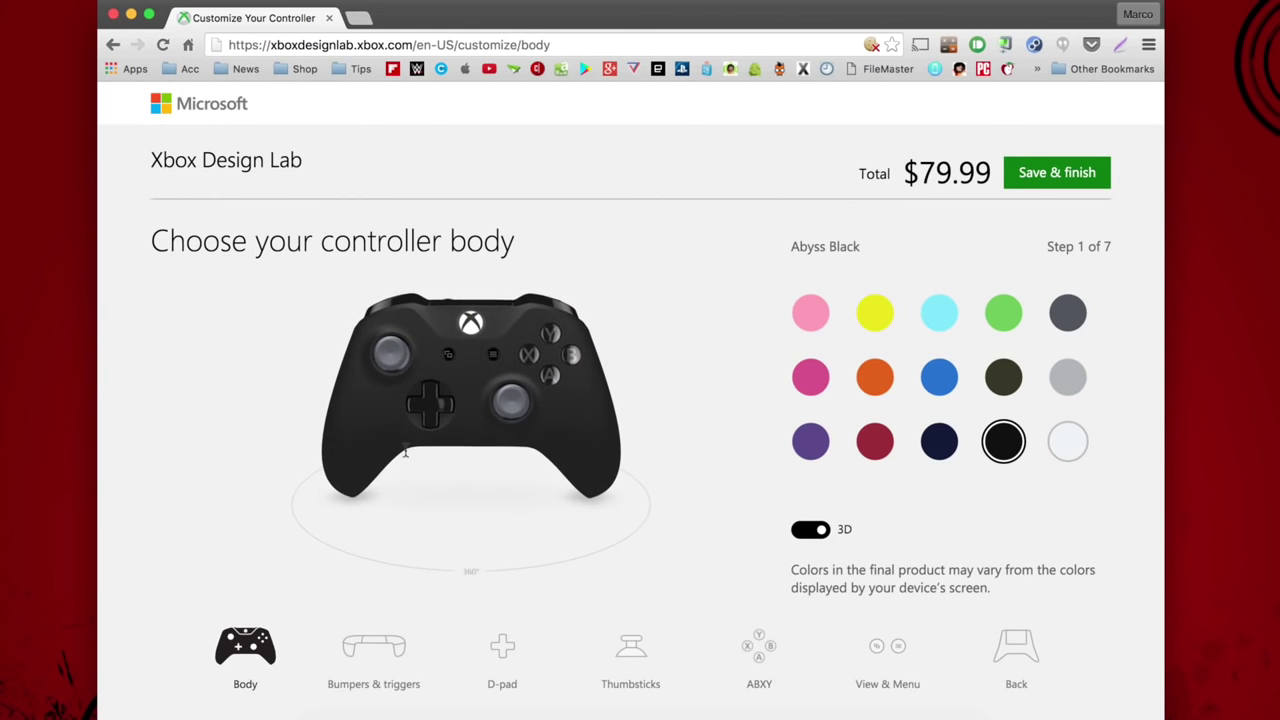
Try every available body color in turn on the controller, from Retro Pink through to Robot White
{"action": "left_click", "coordinate": [811, 314]}
{"action": "left_click", "coordinate": [874, 311]}
{"action": "left_click", "coordinate": [937, 317]}
{"action": "left_click", "coordinate": [1003, 313]}
{"action": "left_click", "coordinate": [1066, 313]}
{"action": "left_click", "coordinate": [1072, 377]}
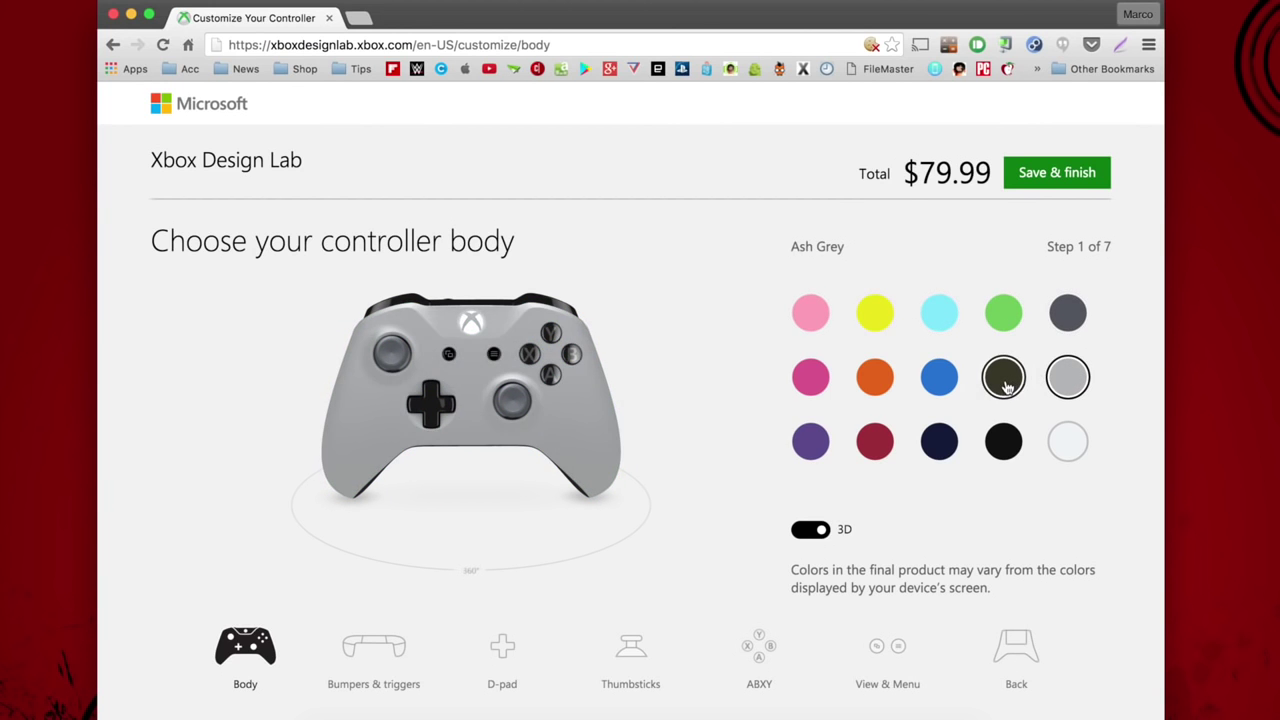
{"action": "left_click", "coordinate": [1003, 377]}
{"action": "left_click", "coordinate": [939, 377]}
{"action": "left_click", "coordinate": [865, 378]}
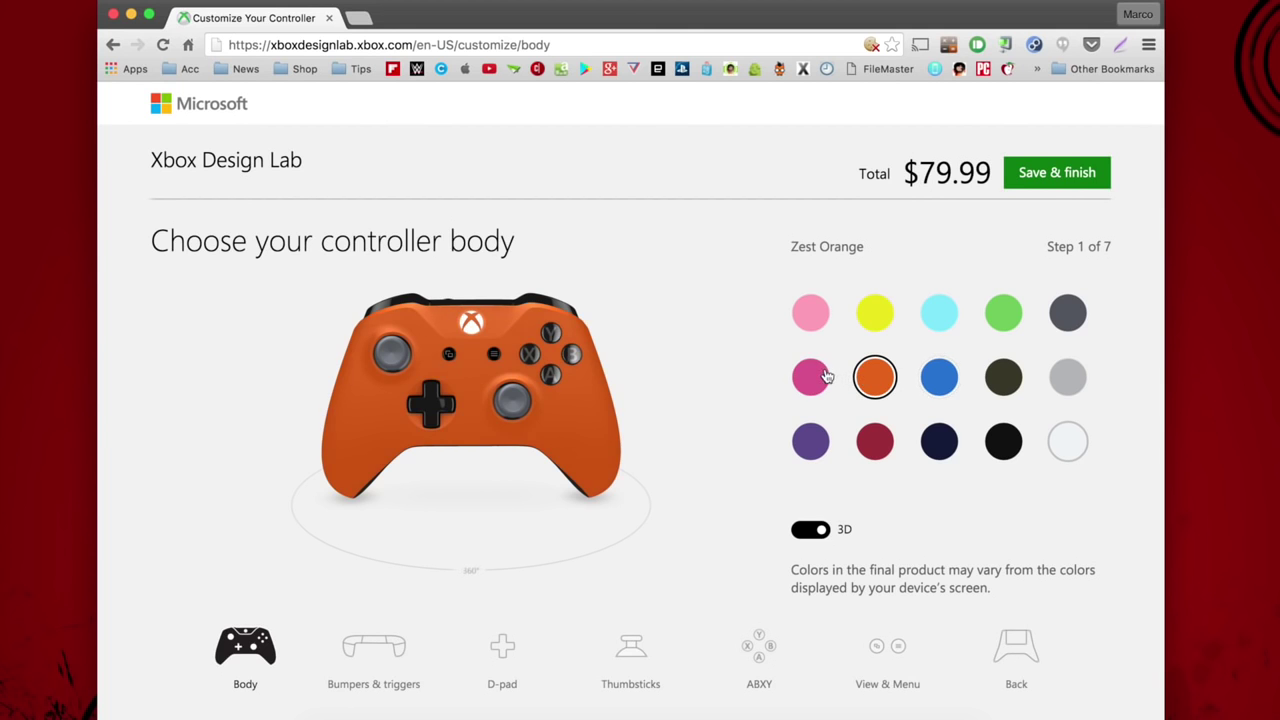
{"action": "left_click", "coordinate": [815, 377]}
{"action": "left_click", "coordinate": [813, 443]}
{"action": "left_click", "coordinate": [875, 455]}
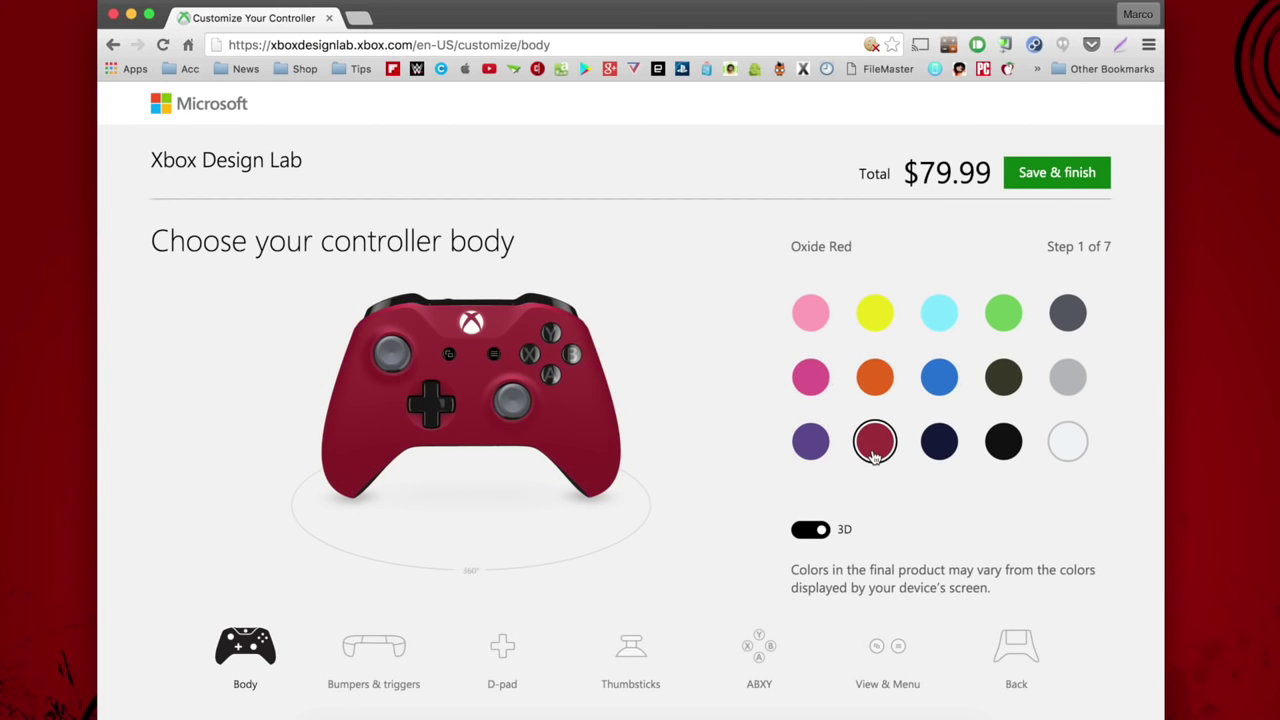
{"action": "left_click", "coordinate": [936, 455]}
{"action": "left_click", "coordinate": [1001, 455]}
{"action": "left_click", "coordinate": [1062, 442]}
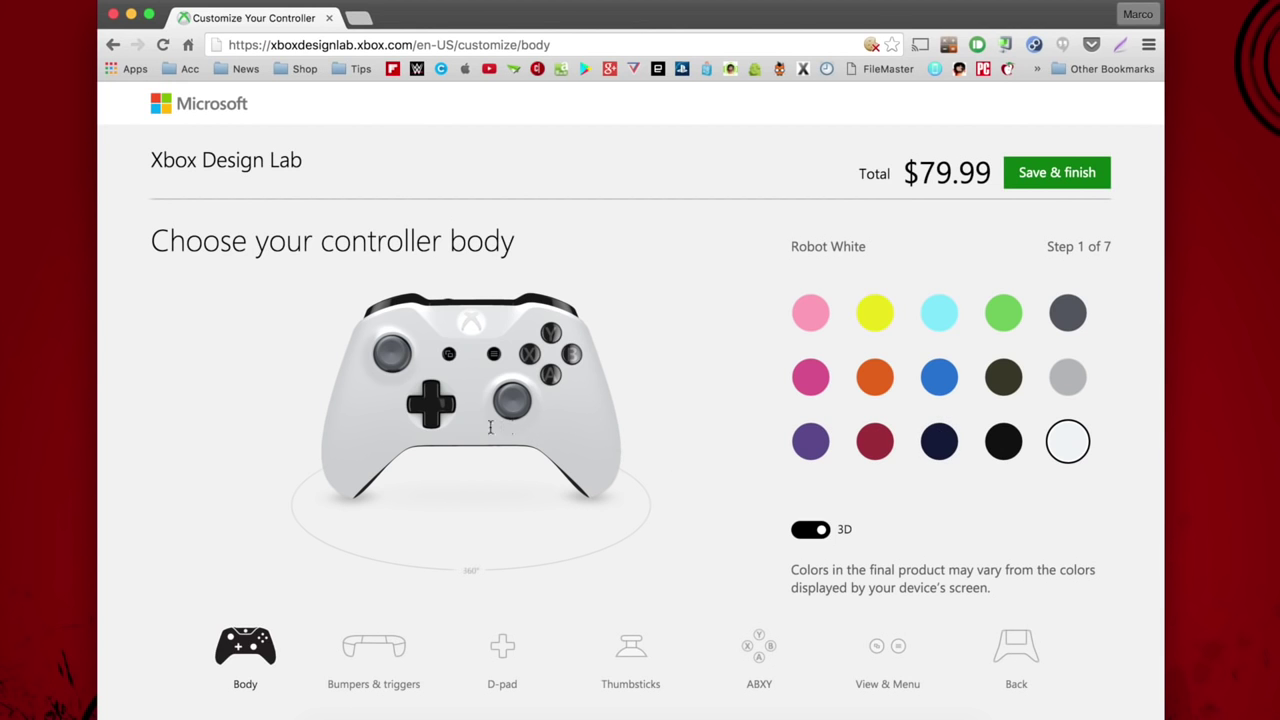
Set the controller body color to Ash Grey and check it from different angles
{"action": "left_click_drag", "start_coordinate": [490, 427], "coordinate": [346, 423]}
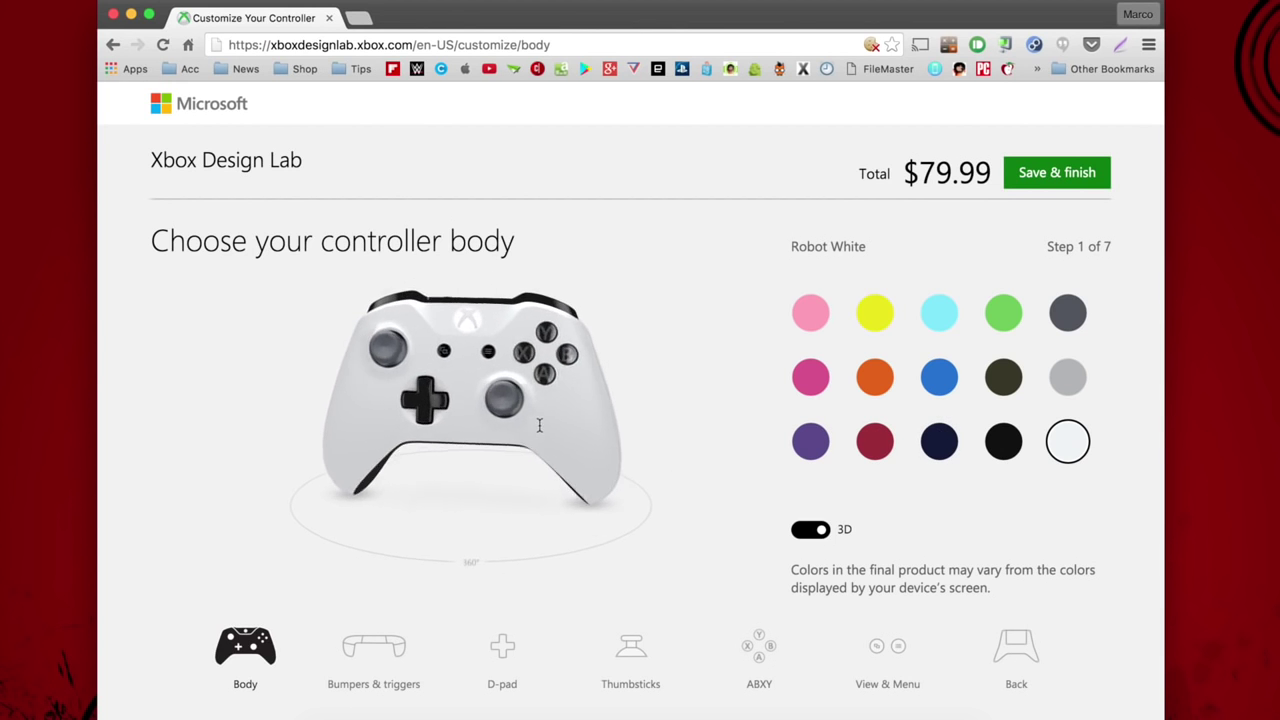
{"action": "left_click", "coordinate": [1068, 379]}
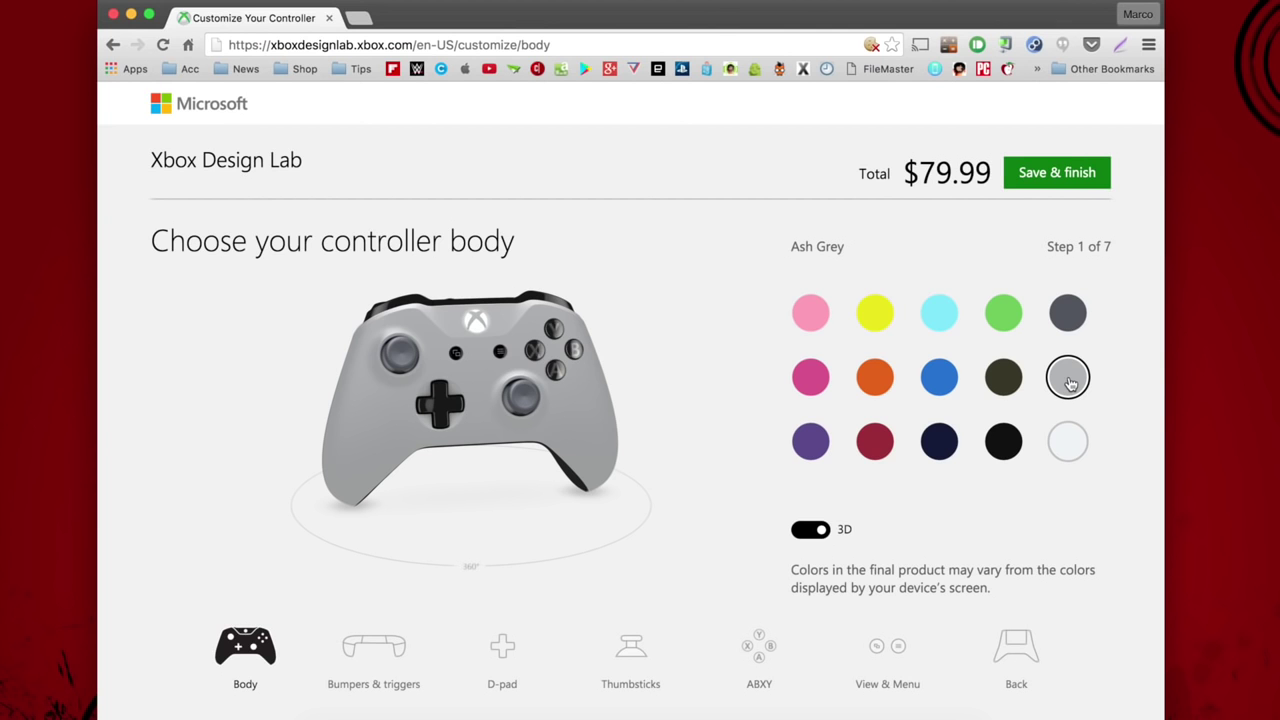
{"action": "left_click_drag", "start_coordinate": [331, 386], "coordinate": [591, 360]}
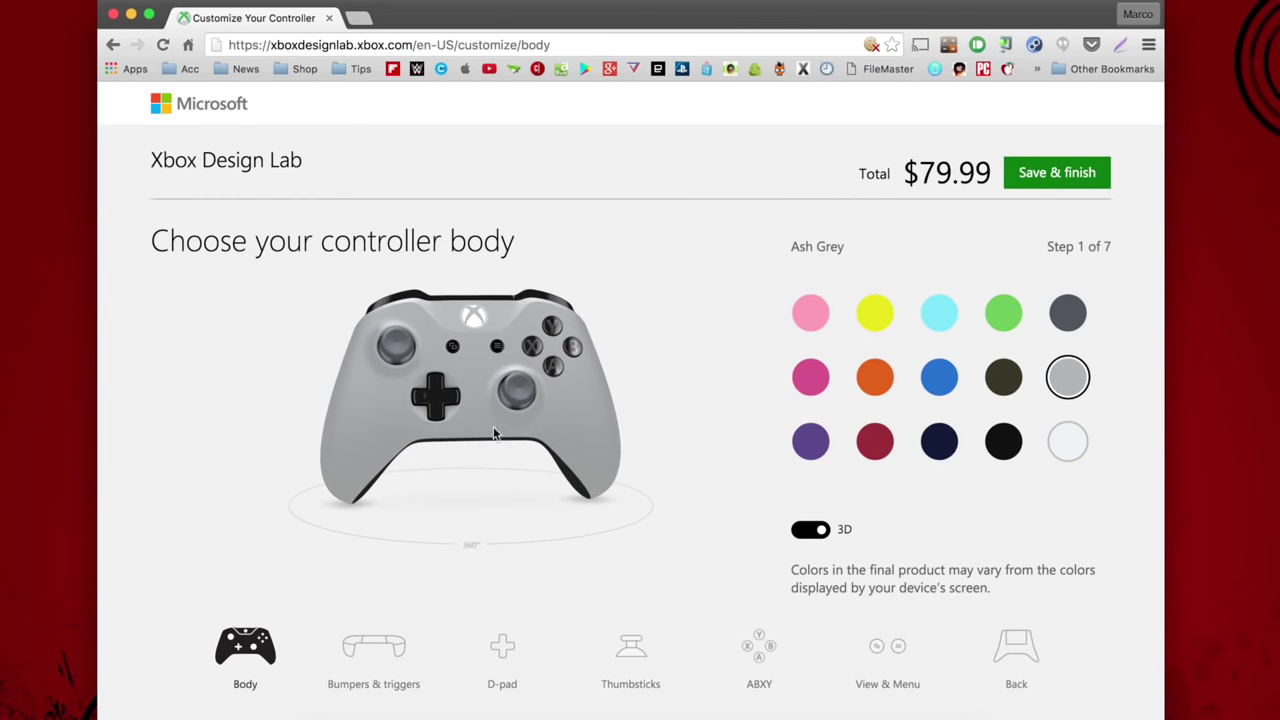
Try several colors on the bumpers and triggers, including Retro Pink, Photon Blue, Zest Orange, Oxide Red and Robot White
{"action": "left_click", "coordinate": [374, 664]}
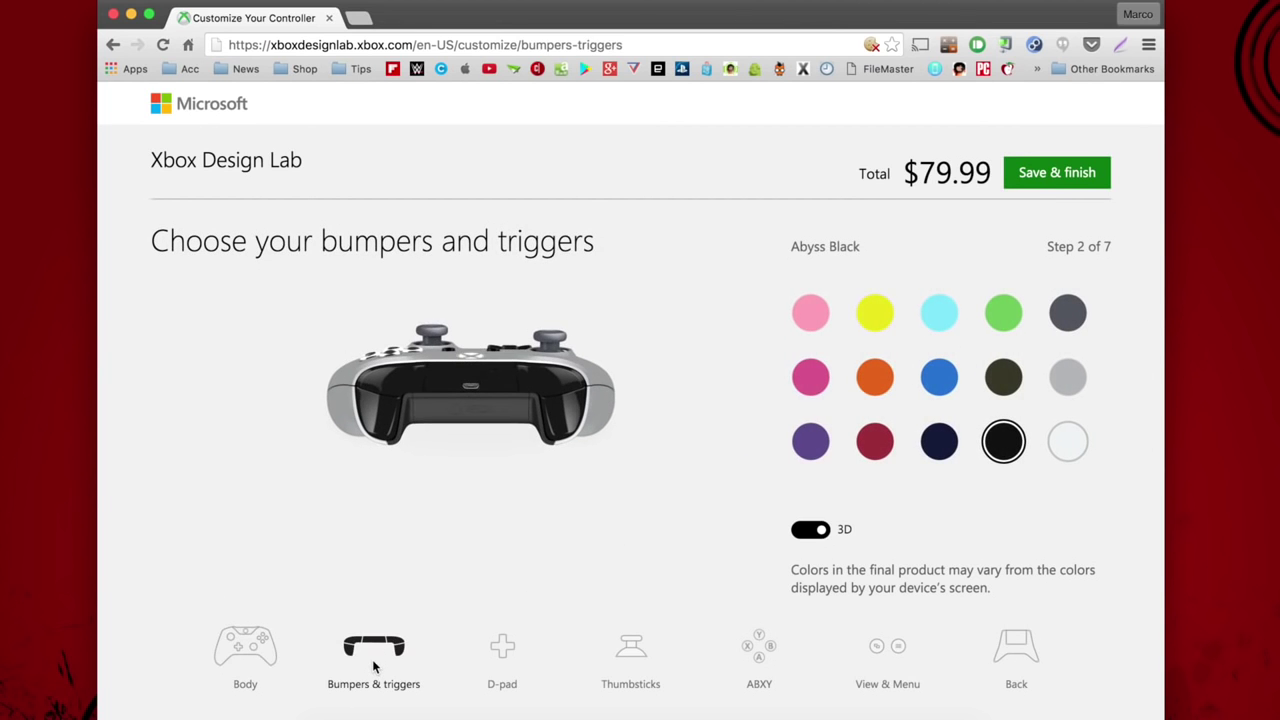
{"action": "left_click", "coordinate": [810, 313]}
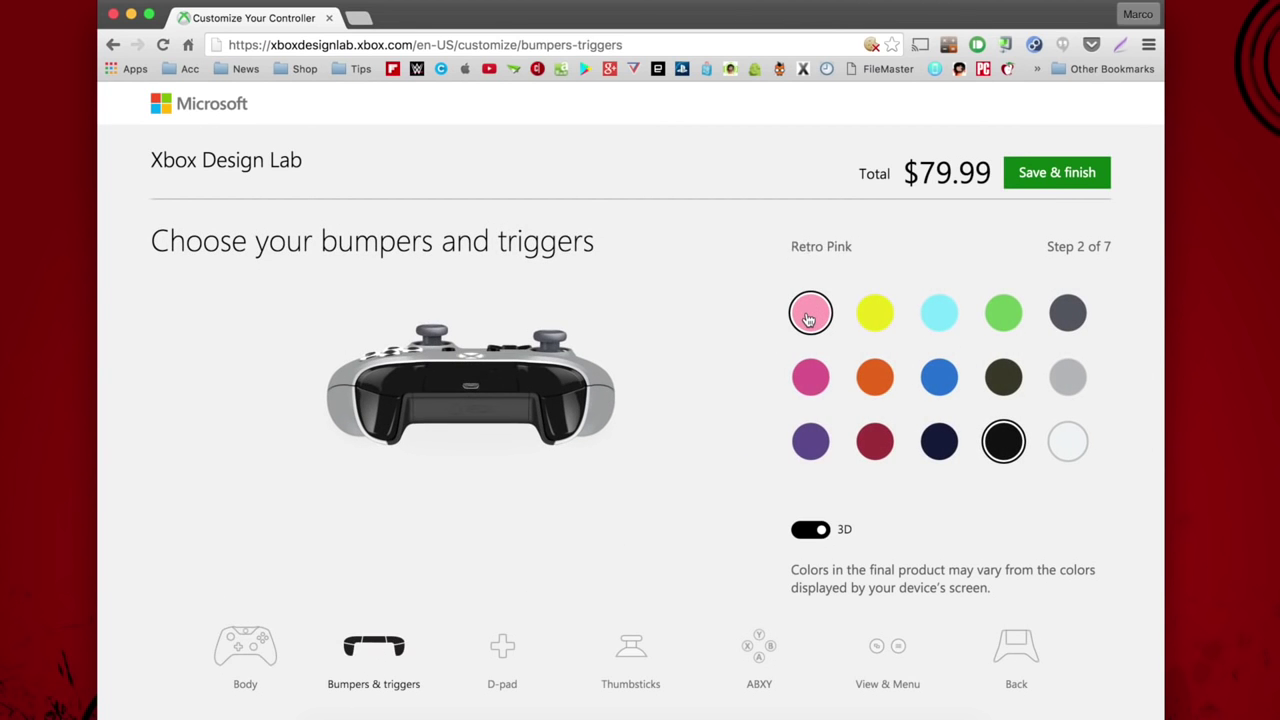
{"action": "left_click", "coordinate": [874, 315]}
{"action": "left_click", "coordinate": [1001, 318]}
{"action": "left_click", "coordinate": [955, 372]}
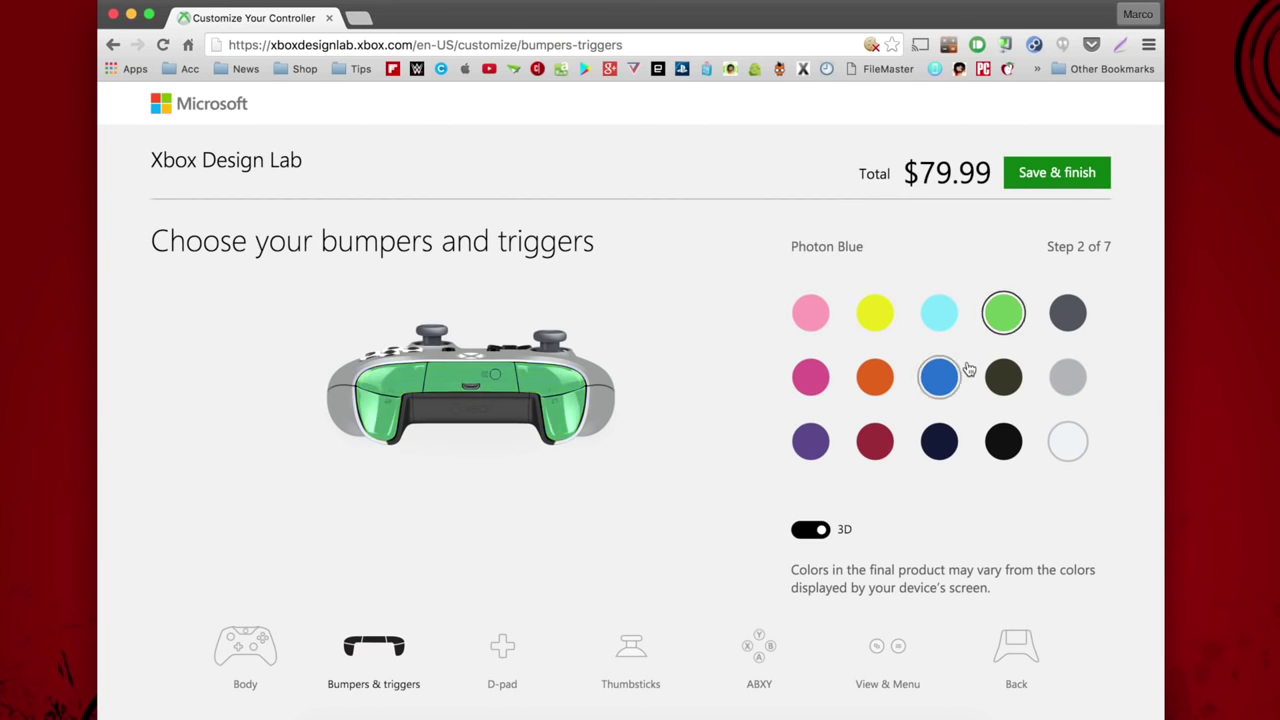
{"action": "left_click", "coordinate": [1078, 374]}
{"action": "left_click", "coordinate": [875, 378]}
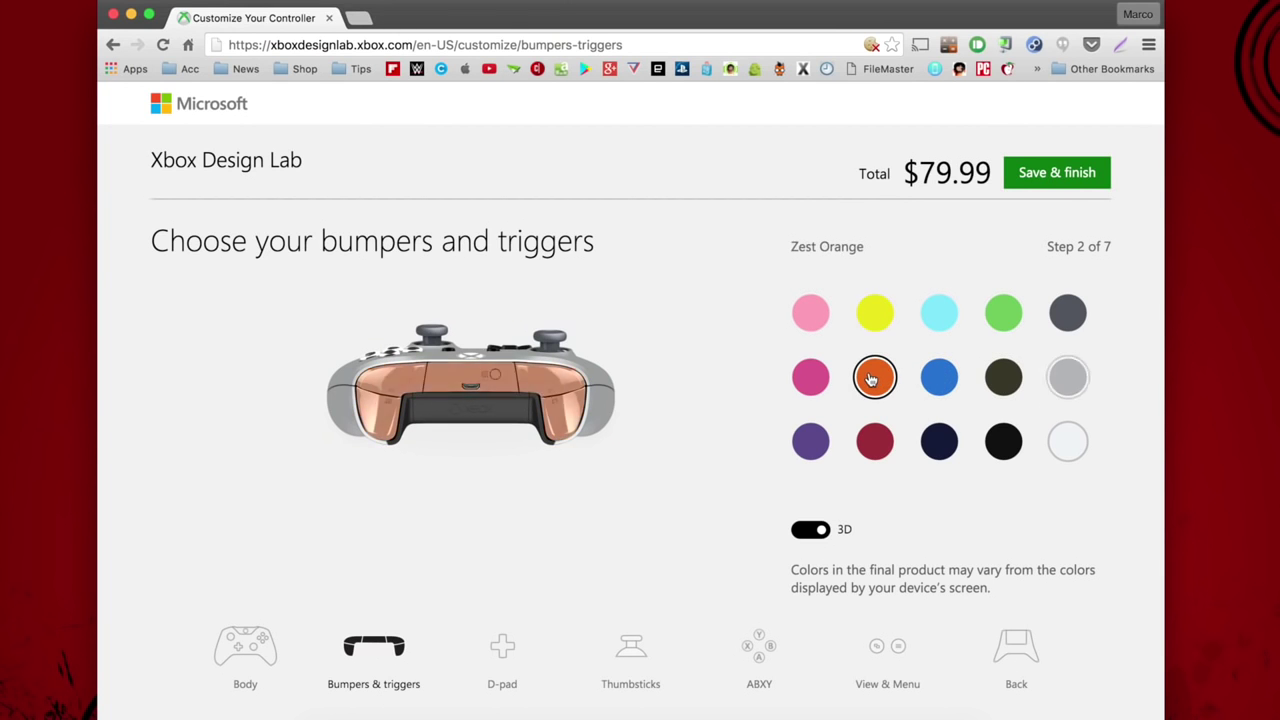
{"action": "left_click", "coordinate": [812, 442]}
{"action": "left_click", "coordinate": [874, 446]}
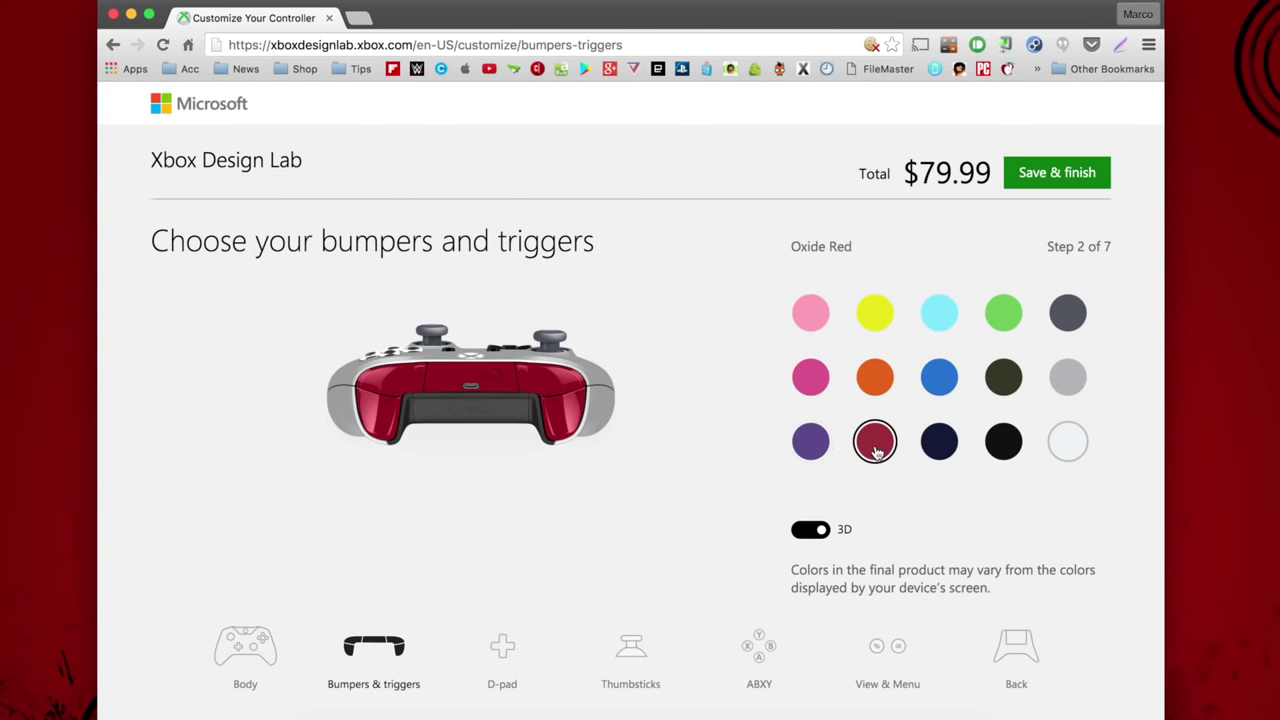
{"action": "left_click", "coordinate": [1066, 440]}
Compare Midnight Blue and Photon Blue on the bumpers and triggers, and settle on Oxide Red
{"action": "left_click_drag", "start_coordinate": [610, 417], "coordinate": [491, 386]}
{"action": "left_click", "coordinate": [938, 441]}
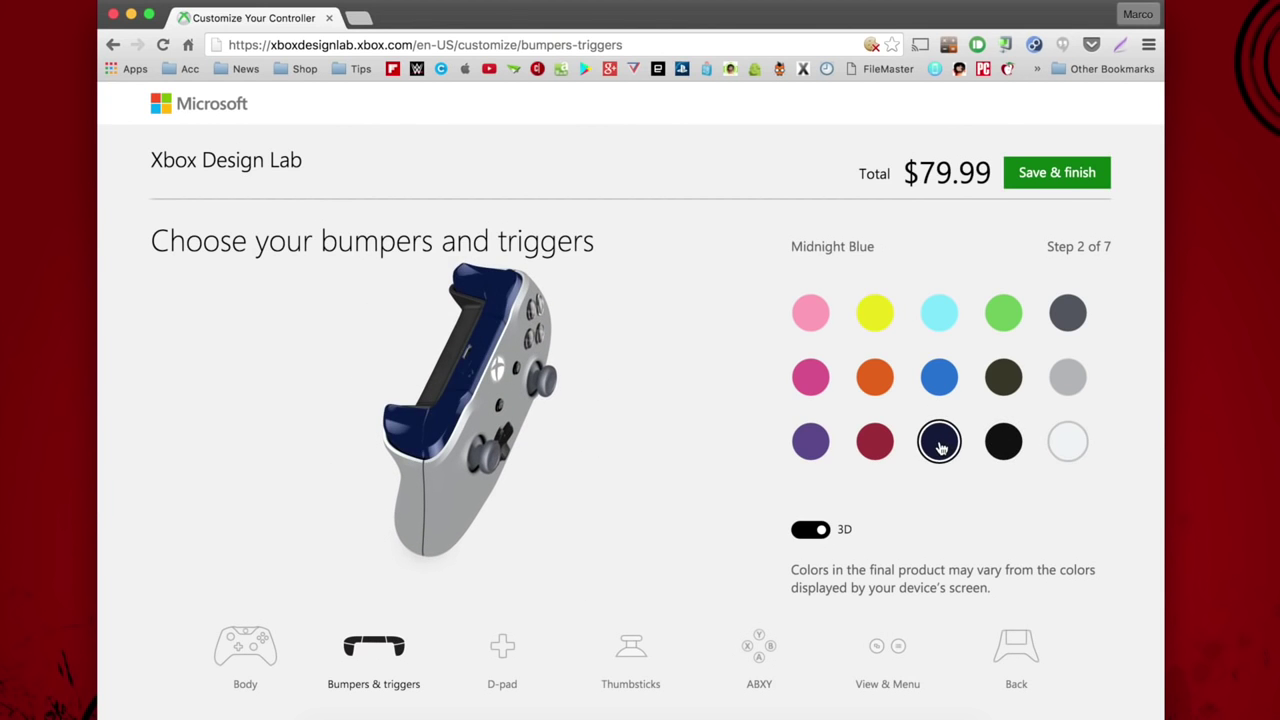
{"action": "left_click", "coordinate": [940, 377]}
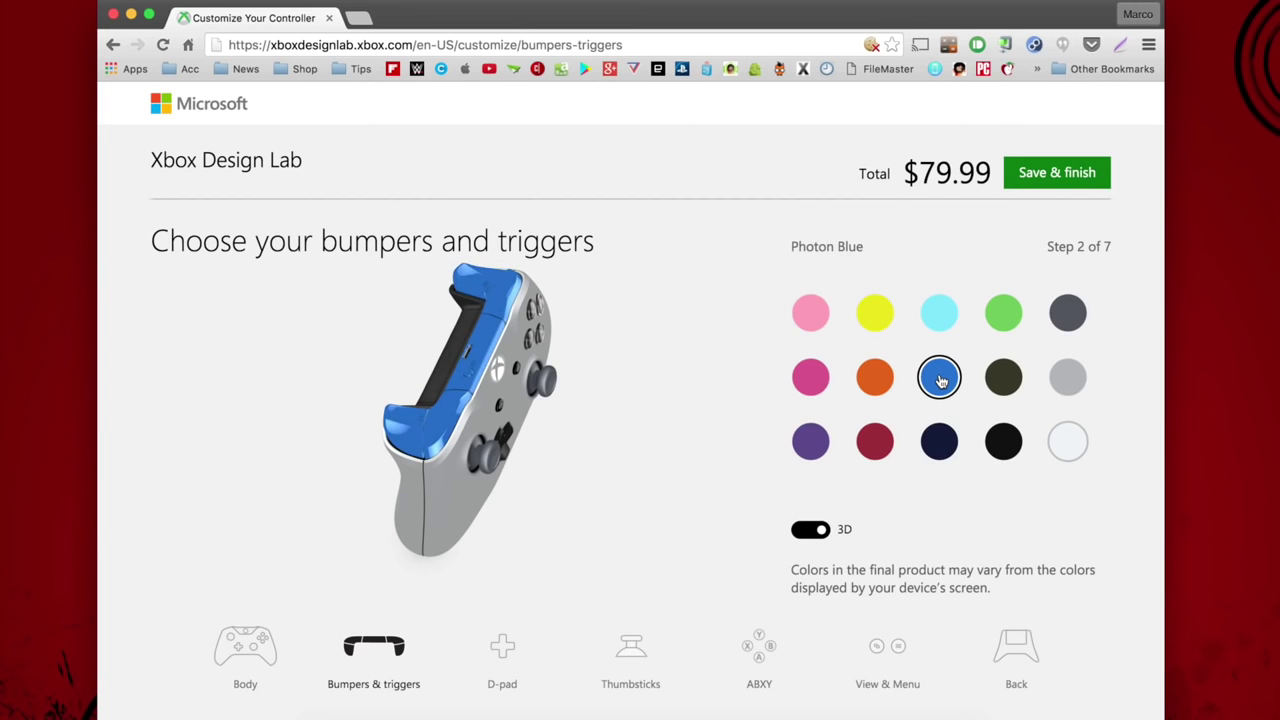
{"action": "left_click", "coordinate": [876, 442]}
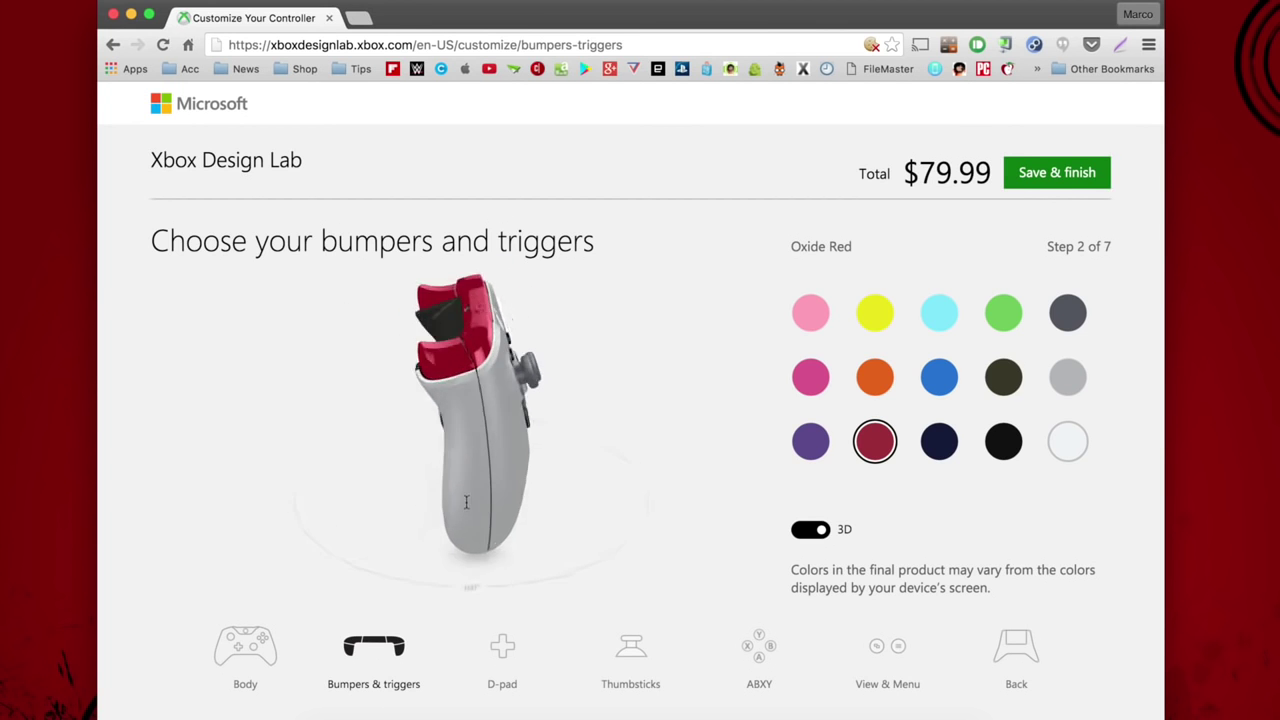
Set the D-pad color to Oxide Red and check it from different angles
{"action": "left_click", "coordinate": [501, 645]}
{"action": "left_click", "coordinate": [872, 445]}
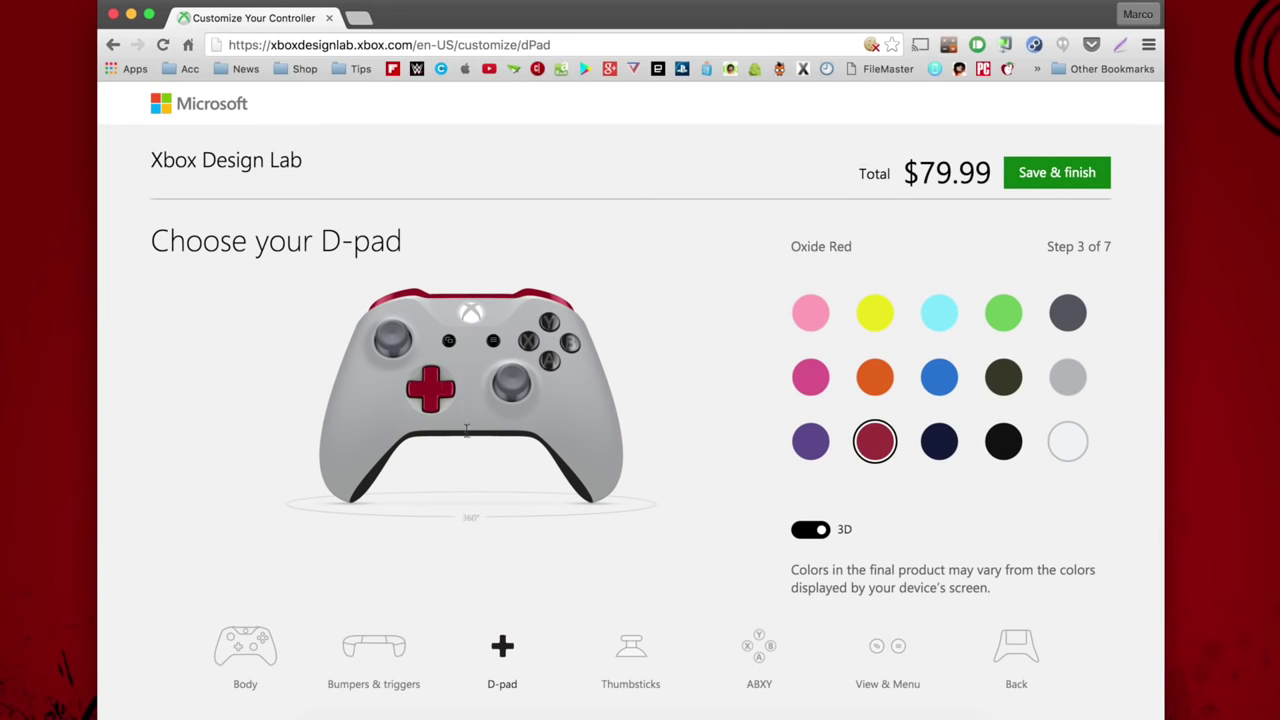
{"action": "left_click_drag", "start_coordinate": [466, 430], "coordinate": [474, 540]}
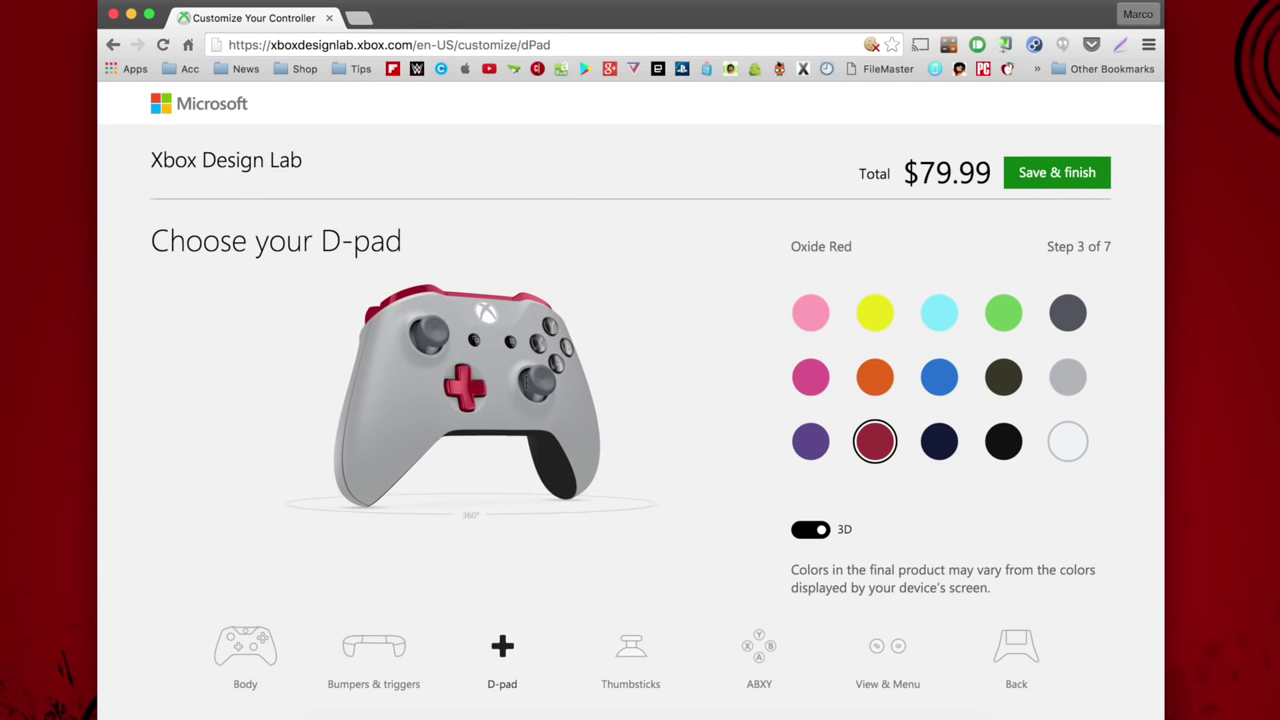
Set the thumbsticks to Photon Blue, trying Midnight Blue on them for comparison
{"action": "left_click", "coordinate": [632, 660]}
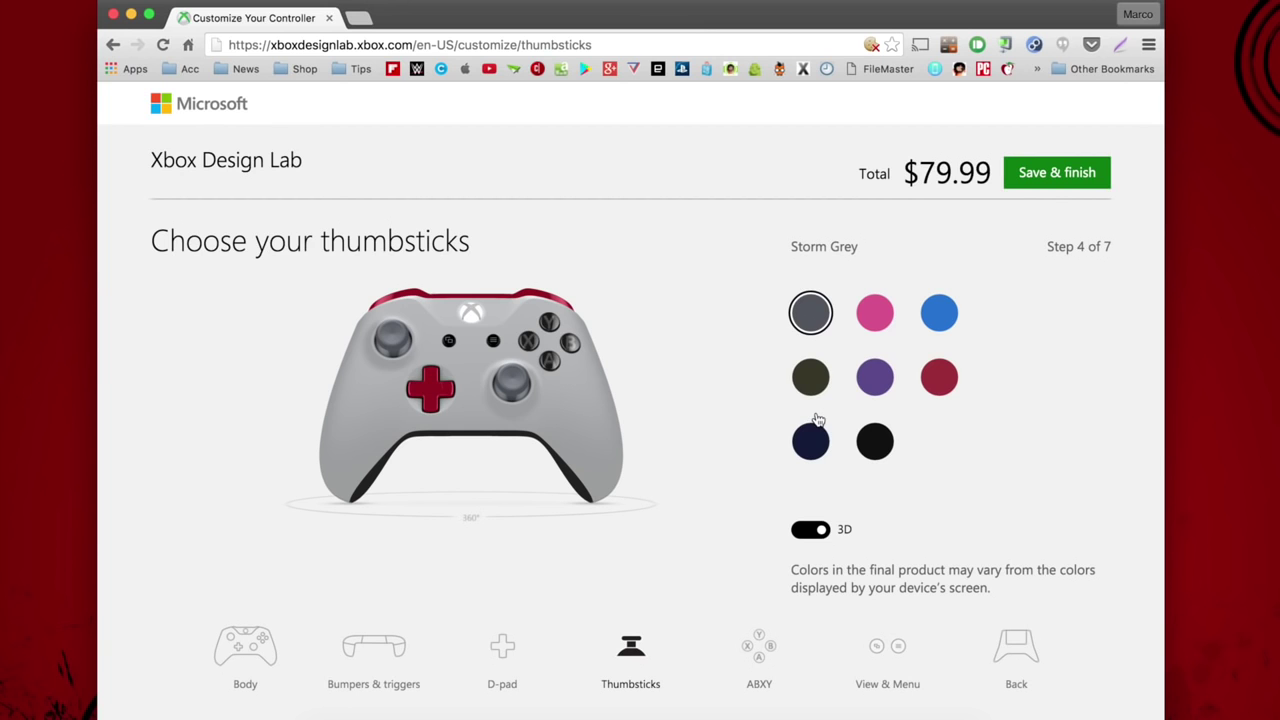
{"action": "left_click", "coordinate": [931, 330]}
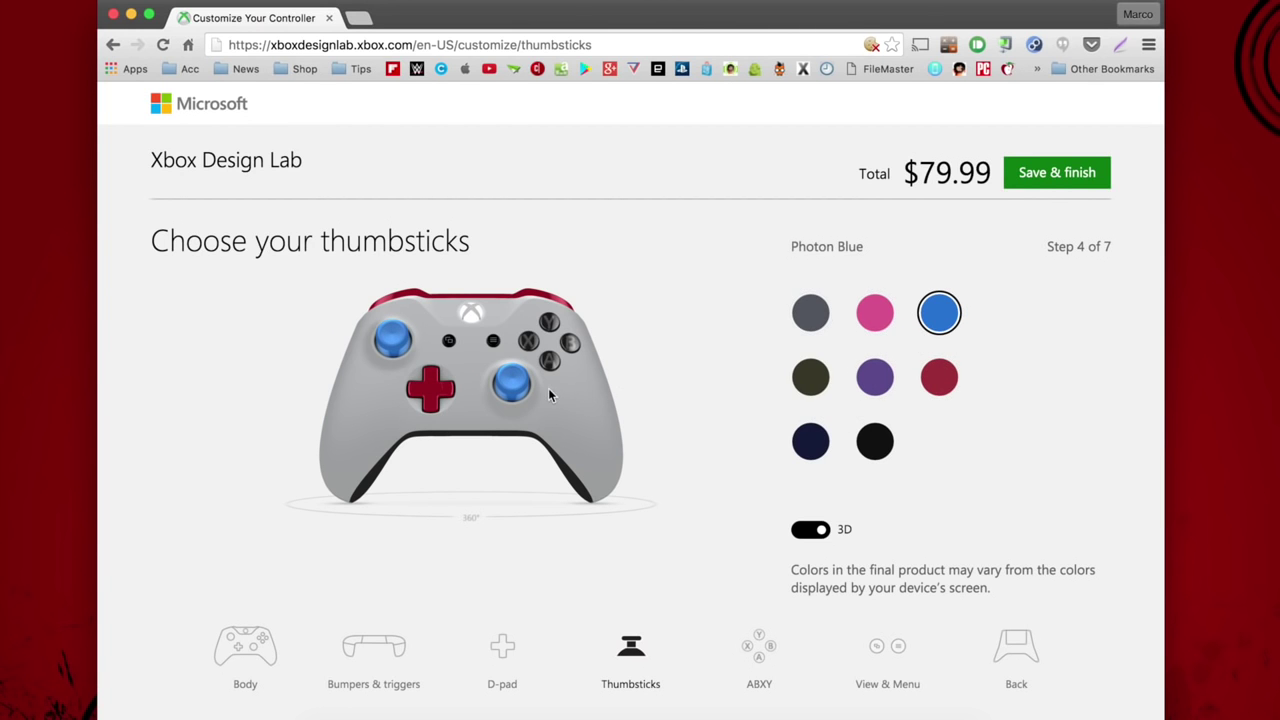
{"action": "left_click_drag", "start_coordinate": [548, 388], "coordinate": [557, 352]}
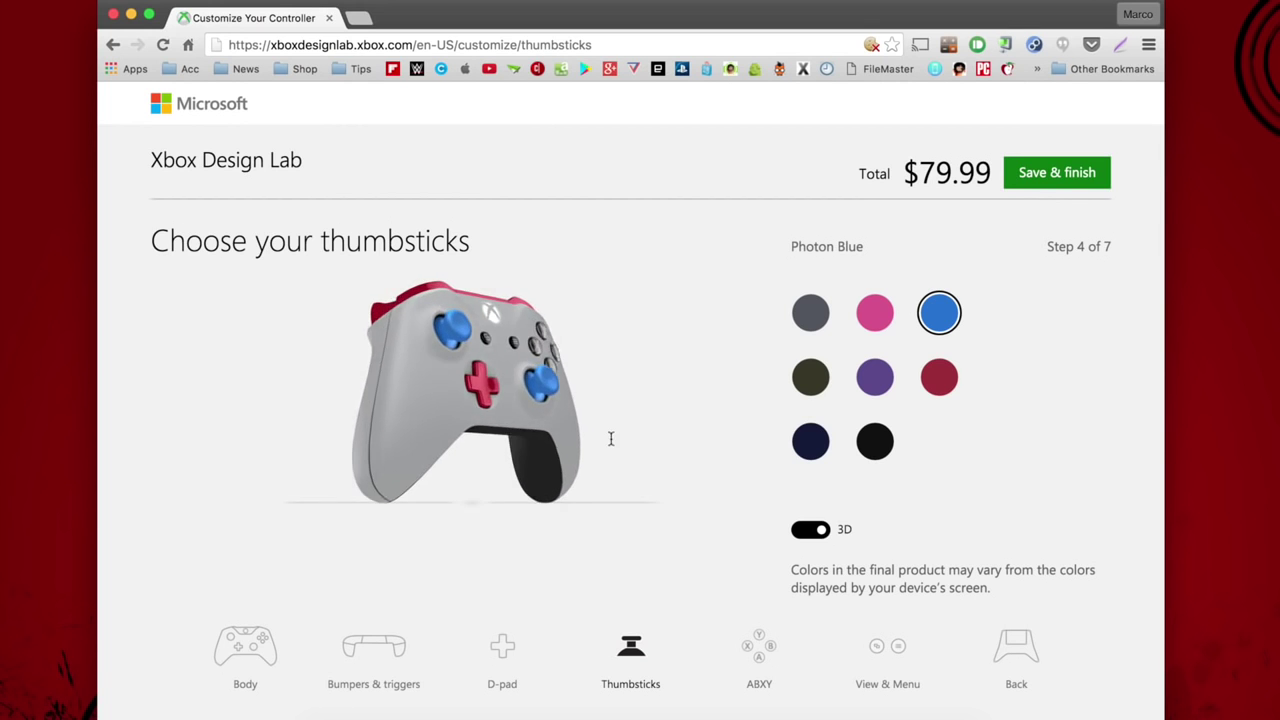
{"action": "left_click", "coordinate": [806, 448]}
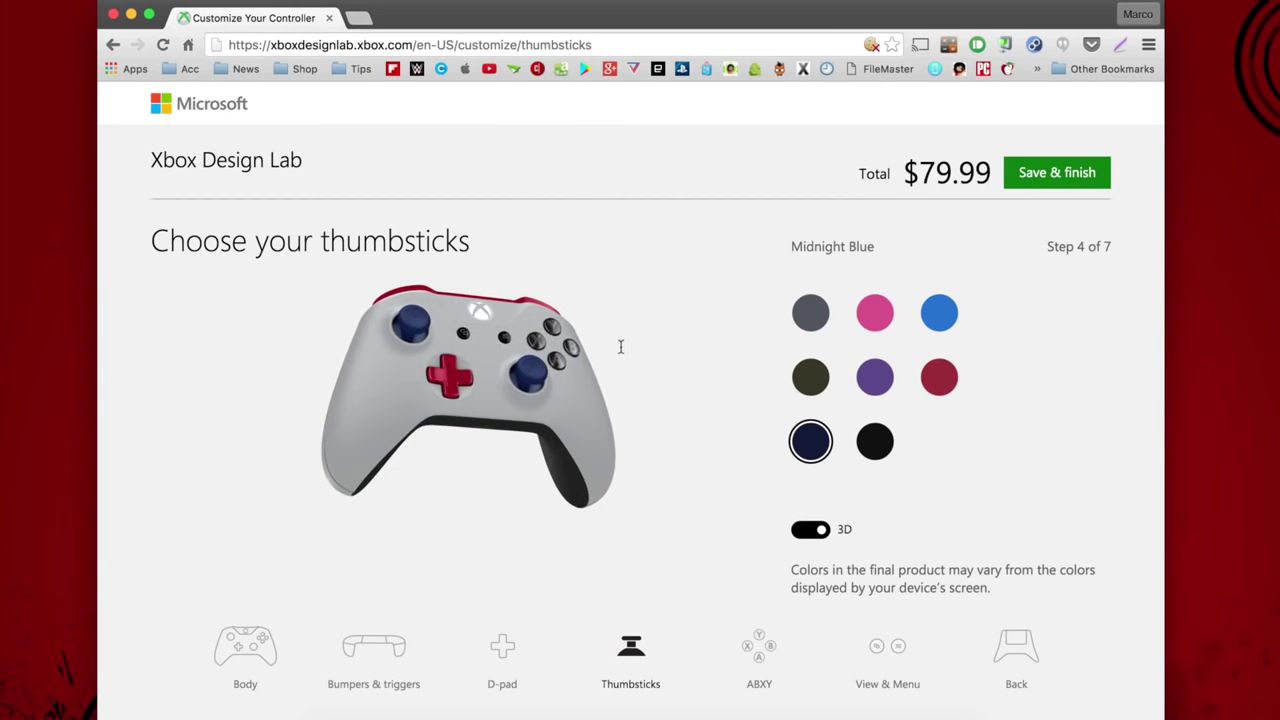
{"action": "left_click", "coordinate": [939, 313]}
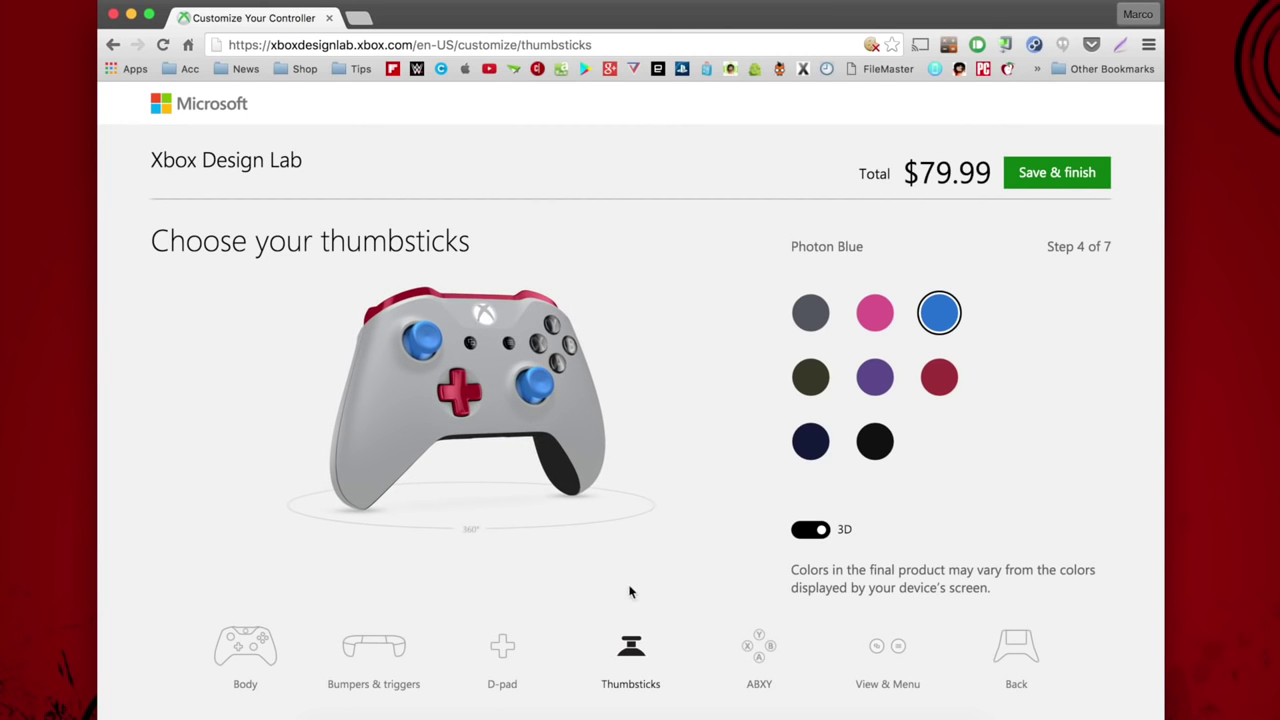
Try all five ABXY button styles, including Grey on White and Colors on Black, and settle on White on Black
{"action": "left_click", "coordinate": [773, 661]}
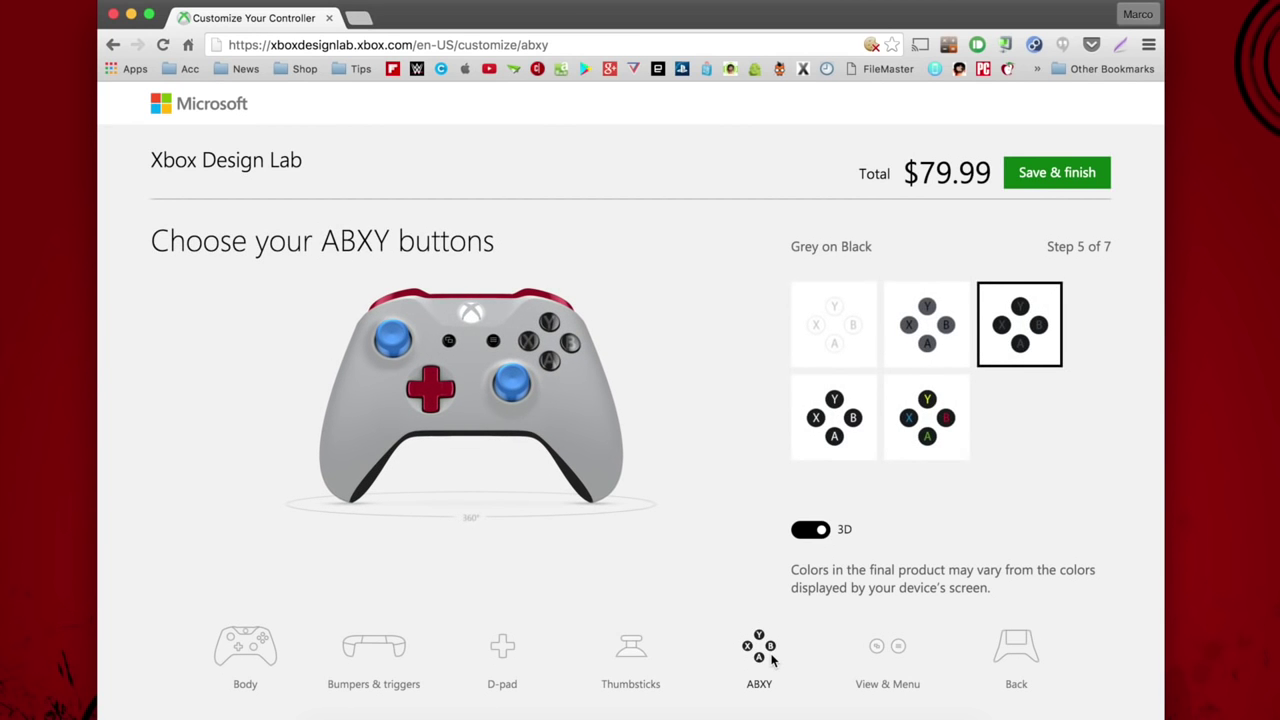
{"action": "left_click", "coordinate": [840, 338]}
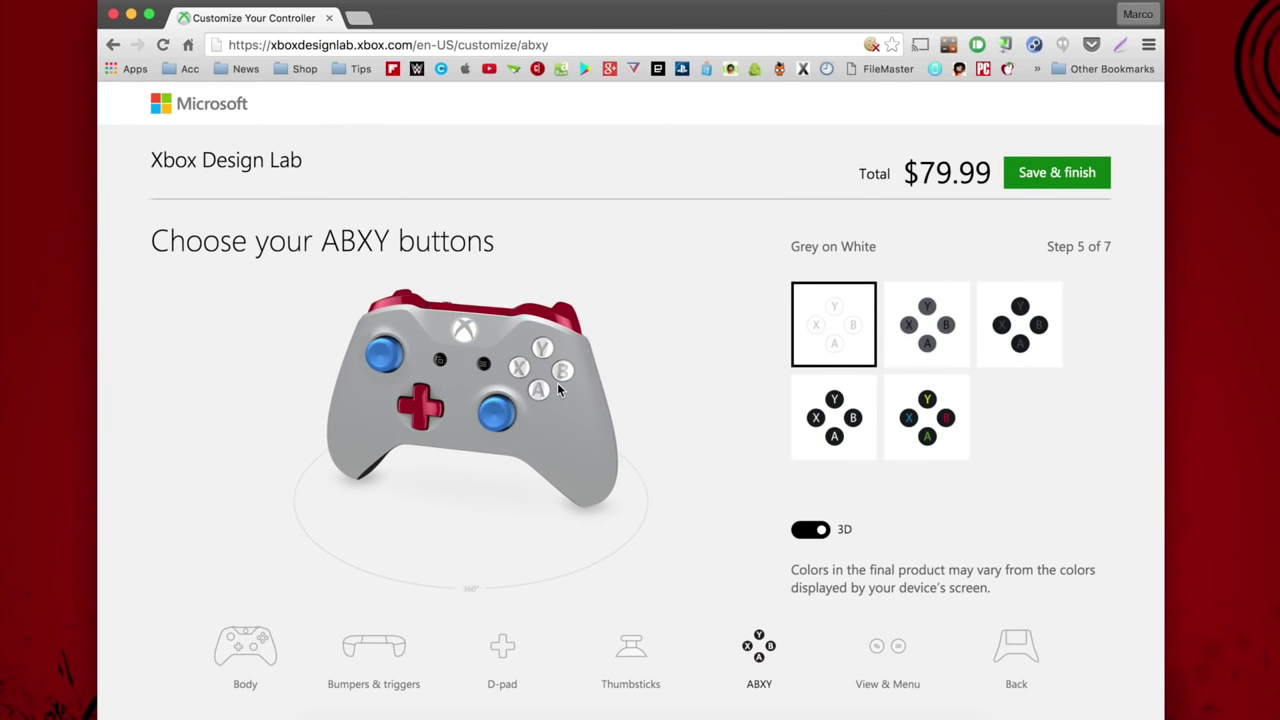
{"action": "left_click", "coordinate": [910, 320]}
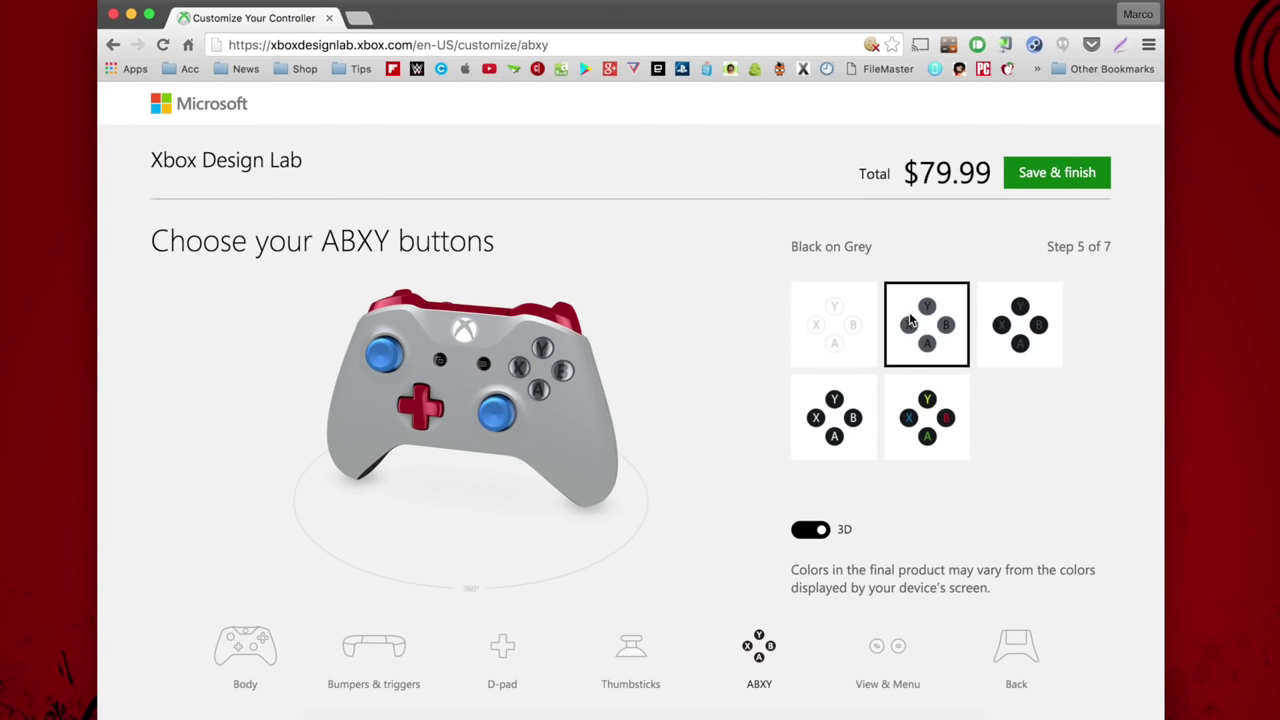
{"action": "left_click", "coordinate": [1010, 343]}
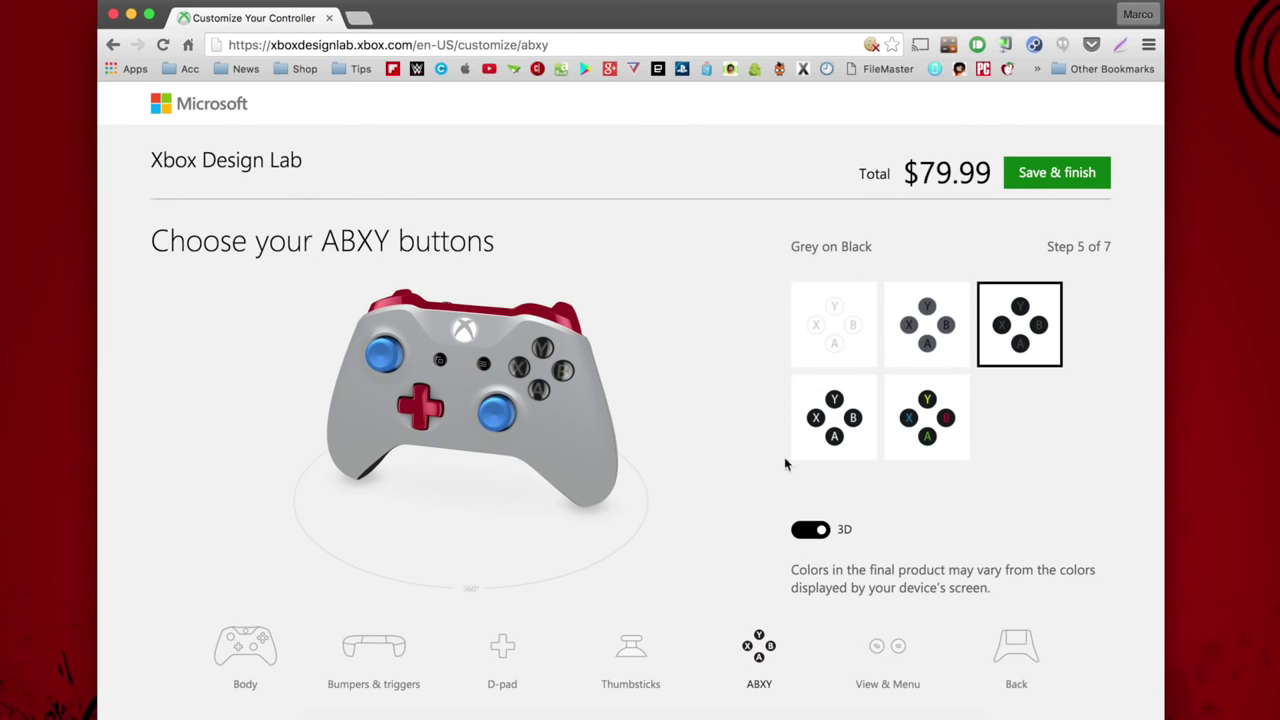
{"action": "left_click", "coordinate": [828, 442]}
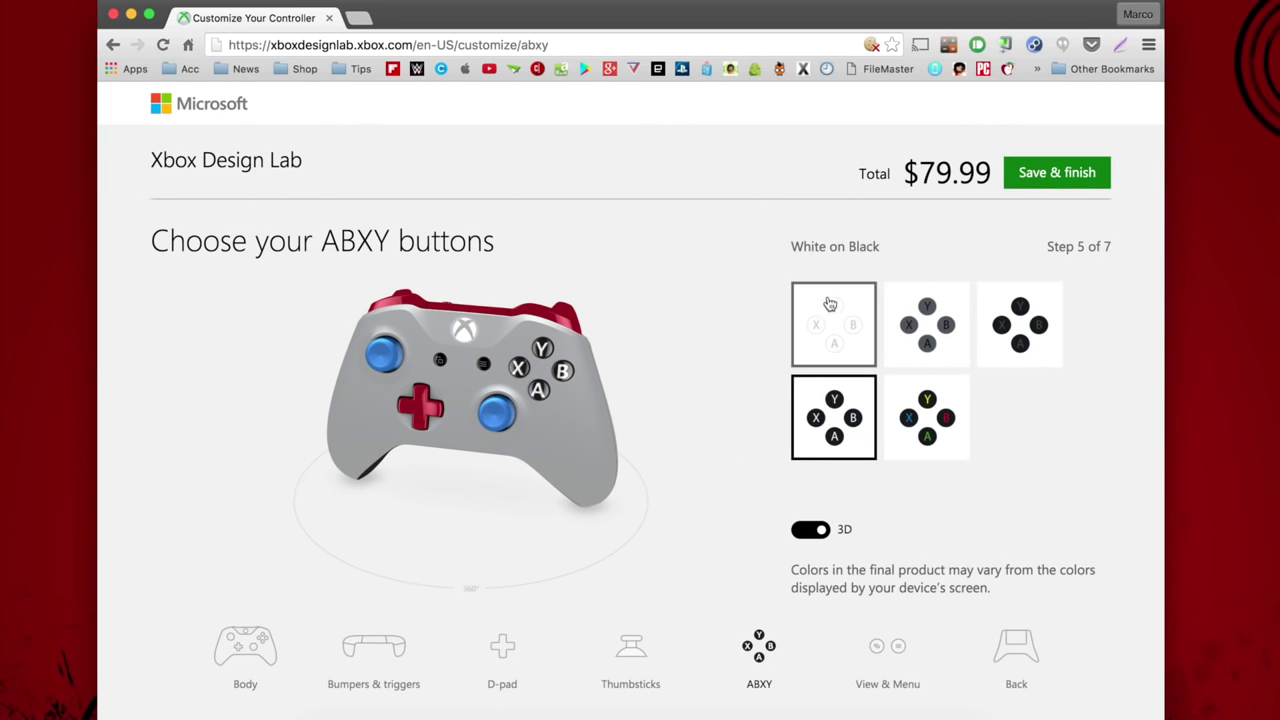
{"action": "left_click", "coordinate": [932, 428]}
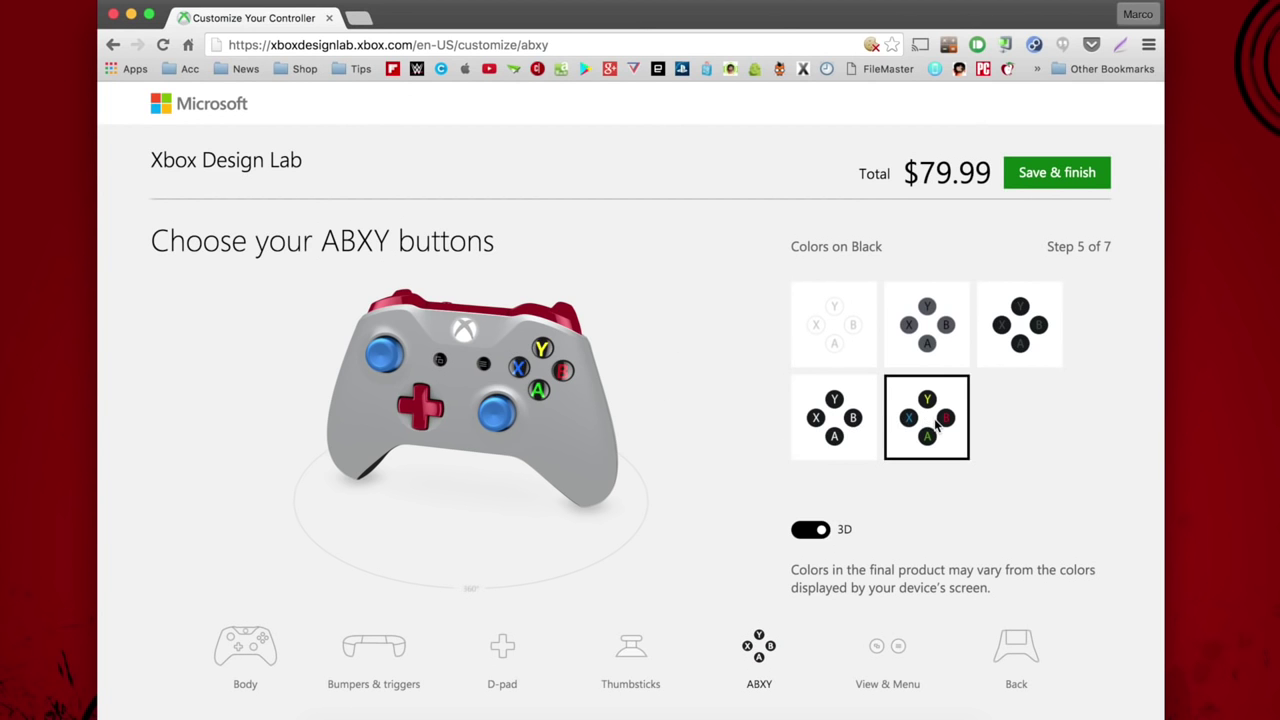
{"action": "left_click", "coordinate": [832, 428]}
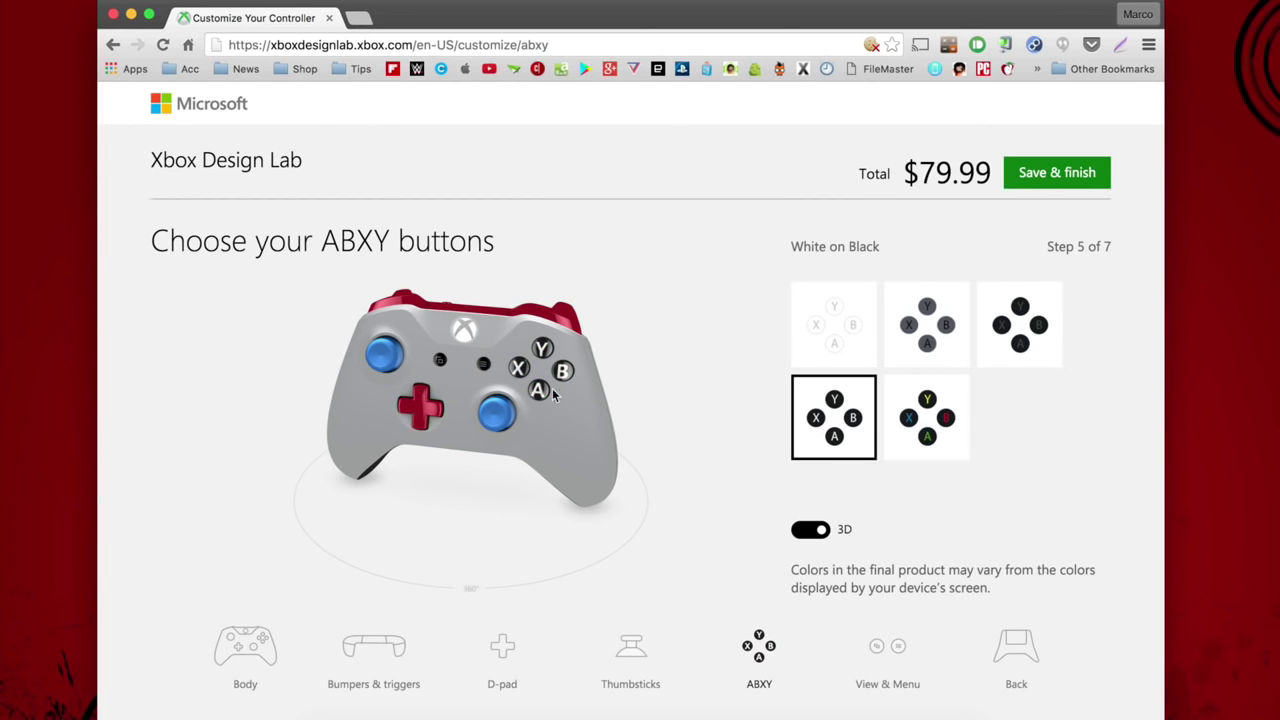
{"action": "mouse_move", "coordinate": [560, 433]}
{"action": "left_mouse_down"}
{"action": "mouse_move", "coordinate": [651, 391]}
{"action": "mouse_move", "coordinate": [568, 428]}
{"action": "left_mouse_up"}
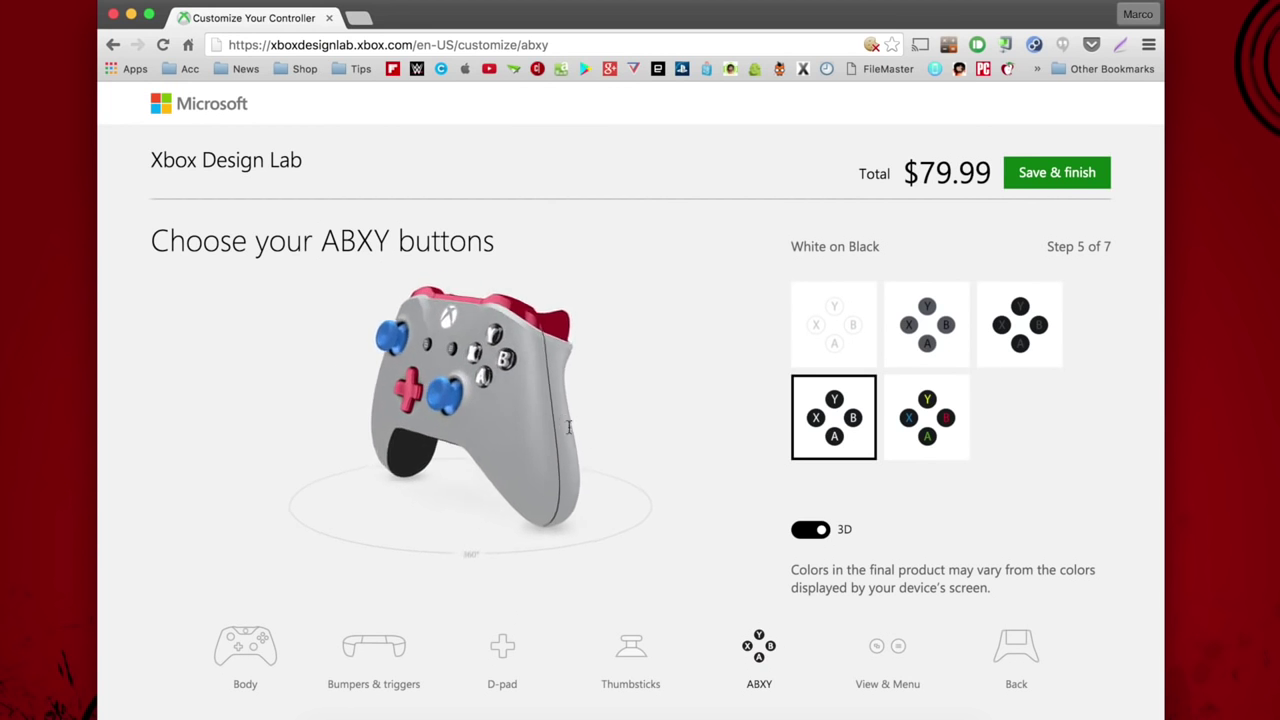
Try all four View & Menu button styles, including Black on Grey and White on Black, and settle on Grey on White
{"action": "left_click", "coordinate": [902, 656]}
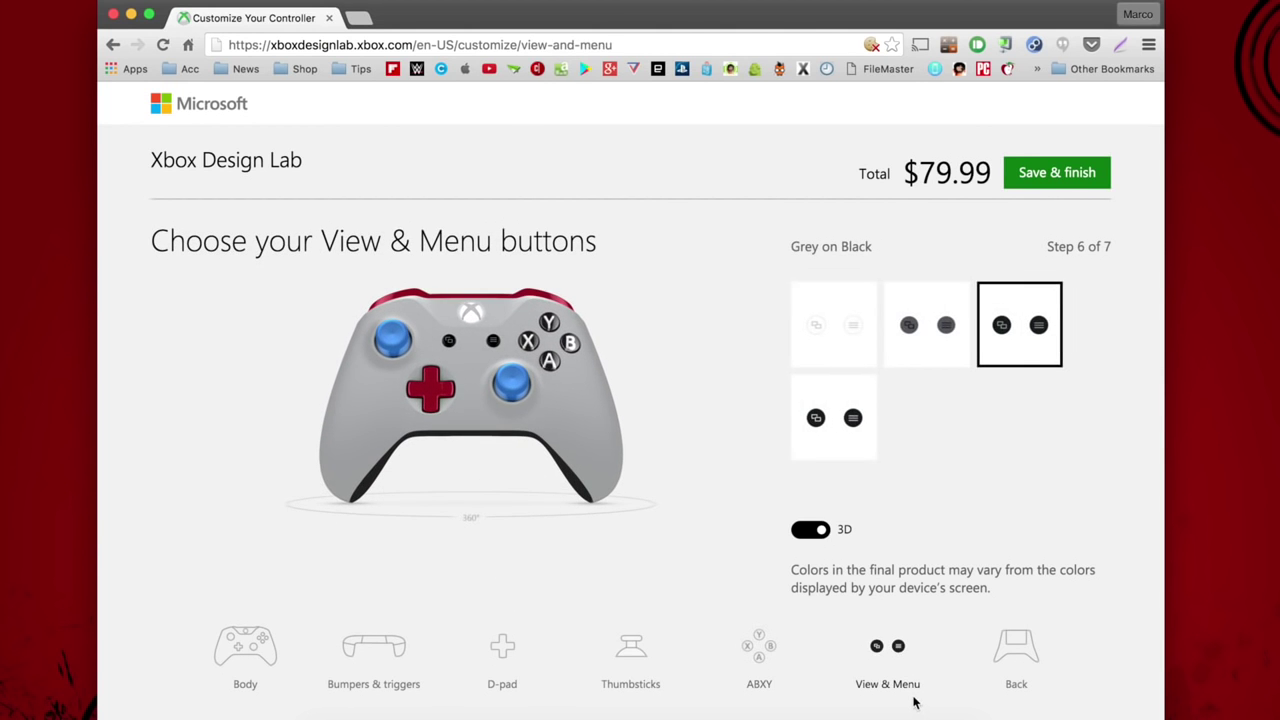
{"action": "left_click", "coordinate": [825, 349]}
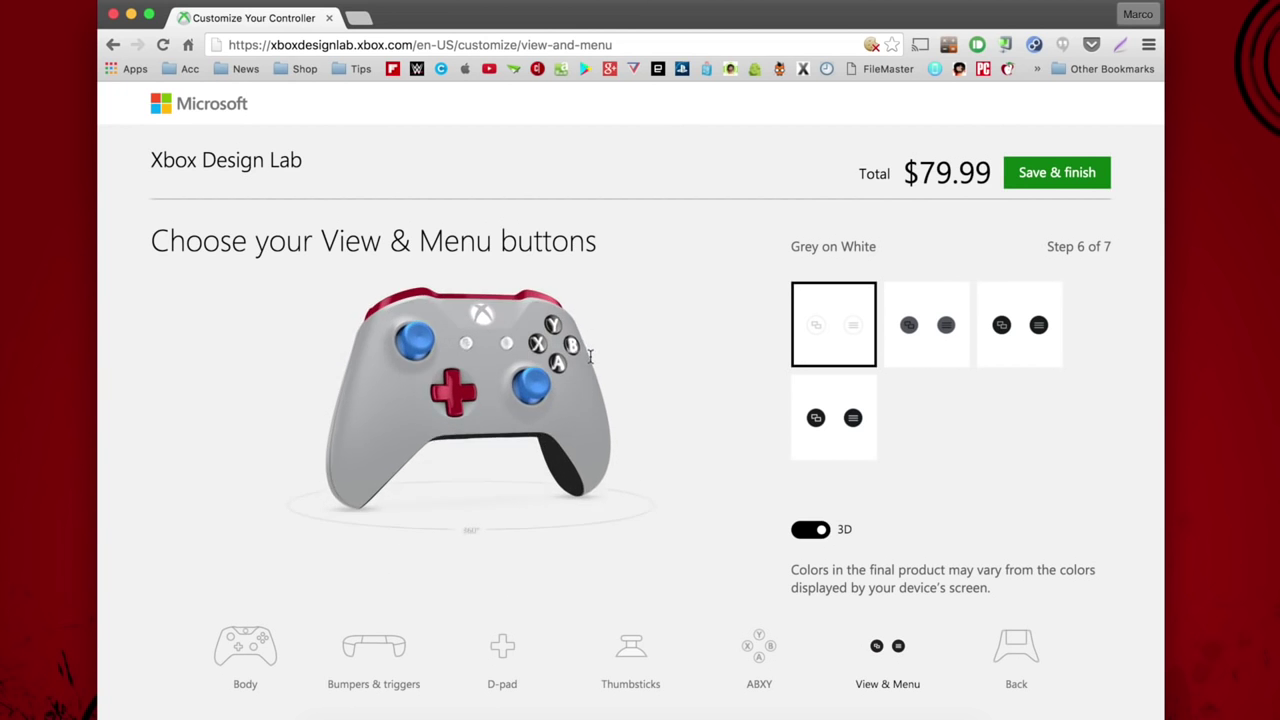
{"action": "left_click", "coordinate": [950, 325]}
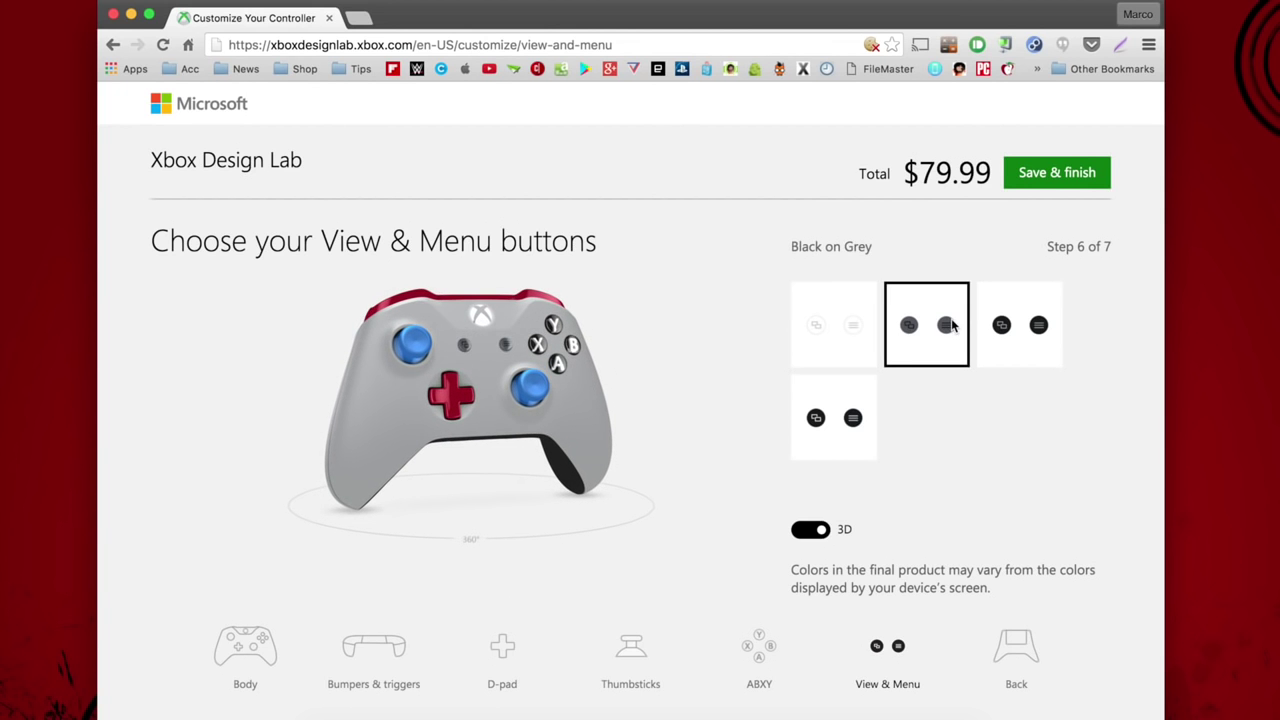
{"action": "left_click", "coordinate": [1011, 343]}
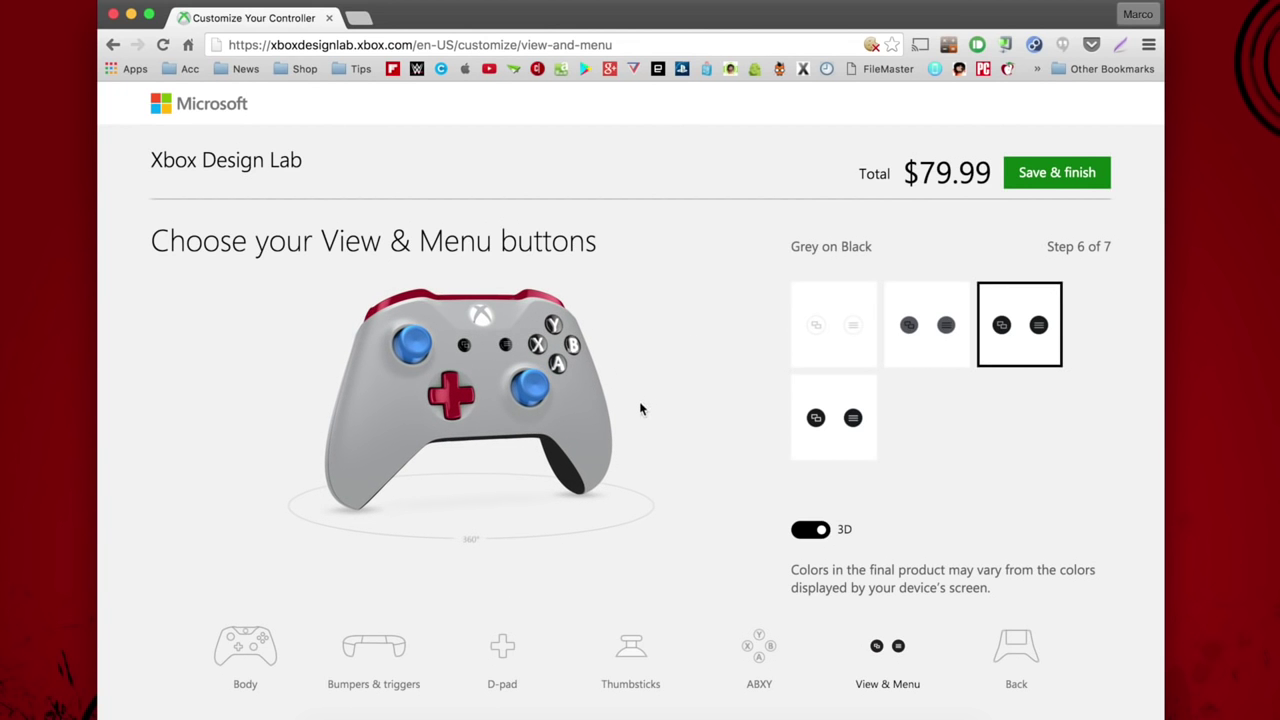
{"action": "left_click", "coordinate": [818, 445]}
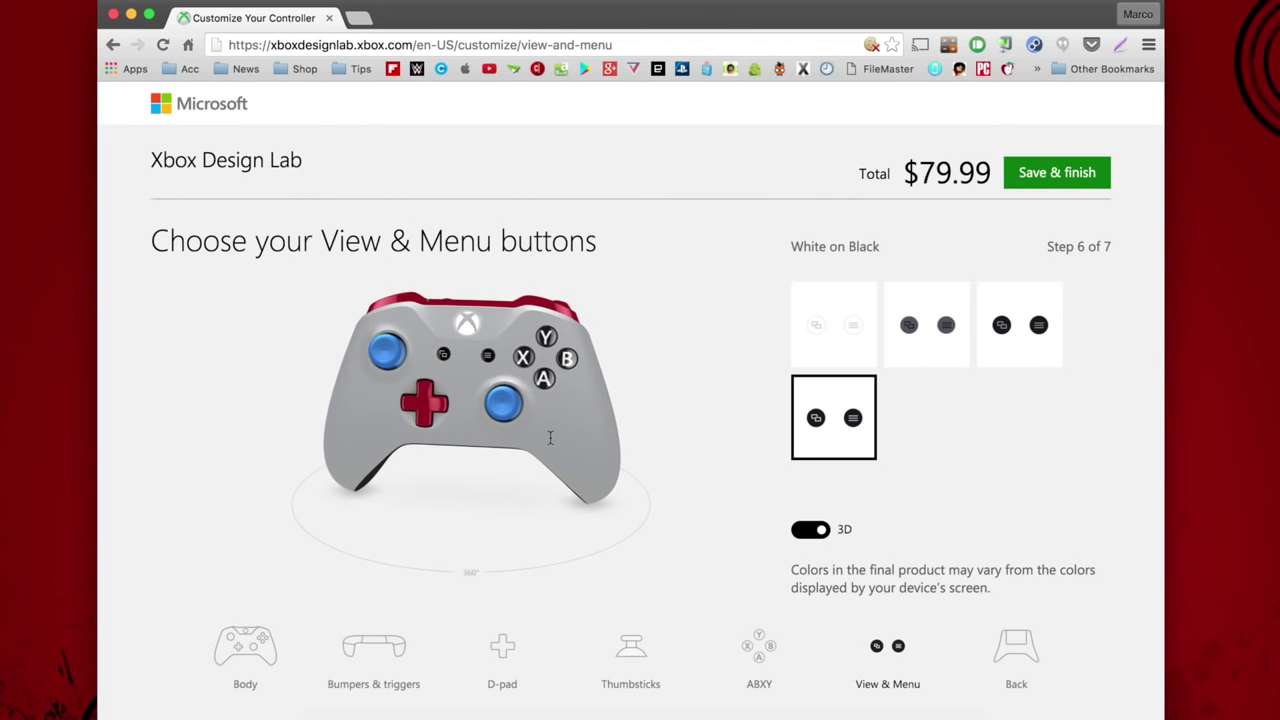
{"action": "left_click", "coordinate": [827, 348]}
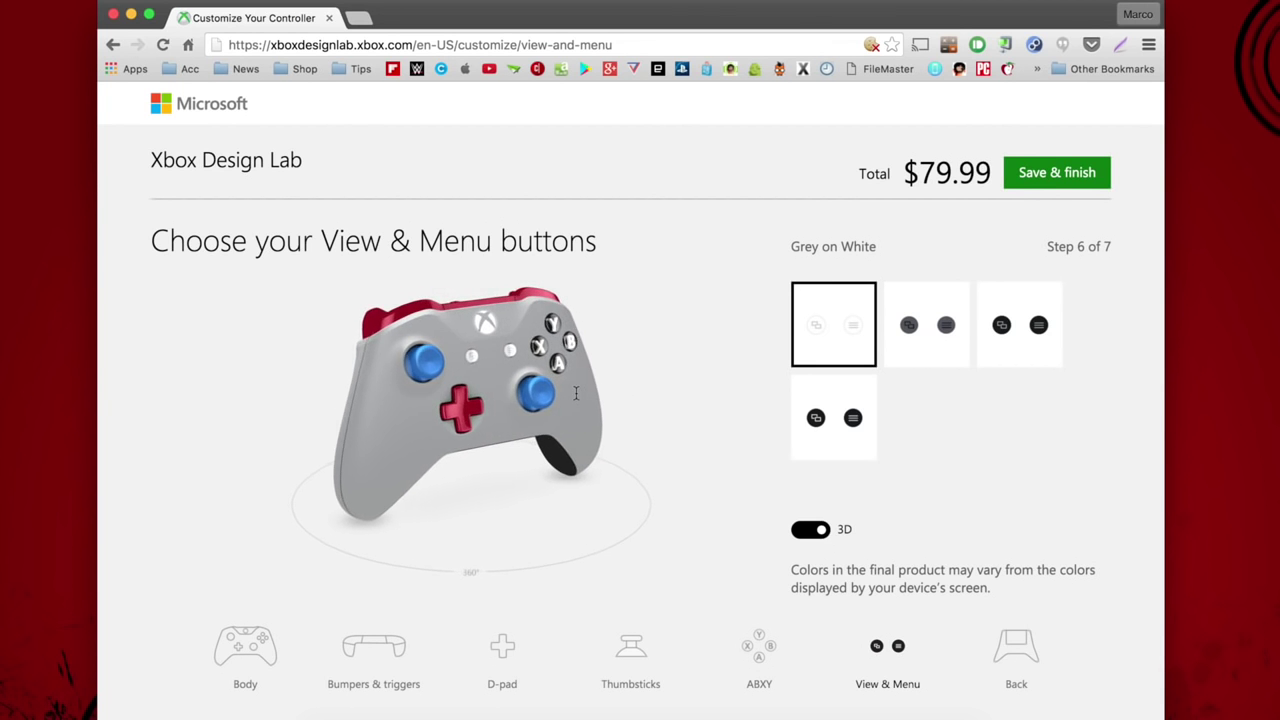
Set the controller back to Photon Blue after trying Oxide Red, checking both colors from different angles
{"action": "left_click", "coordinate": [1007, 633]}
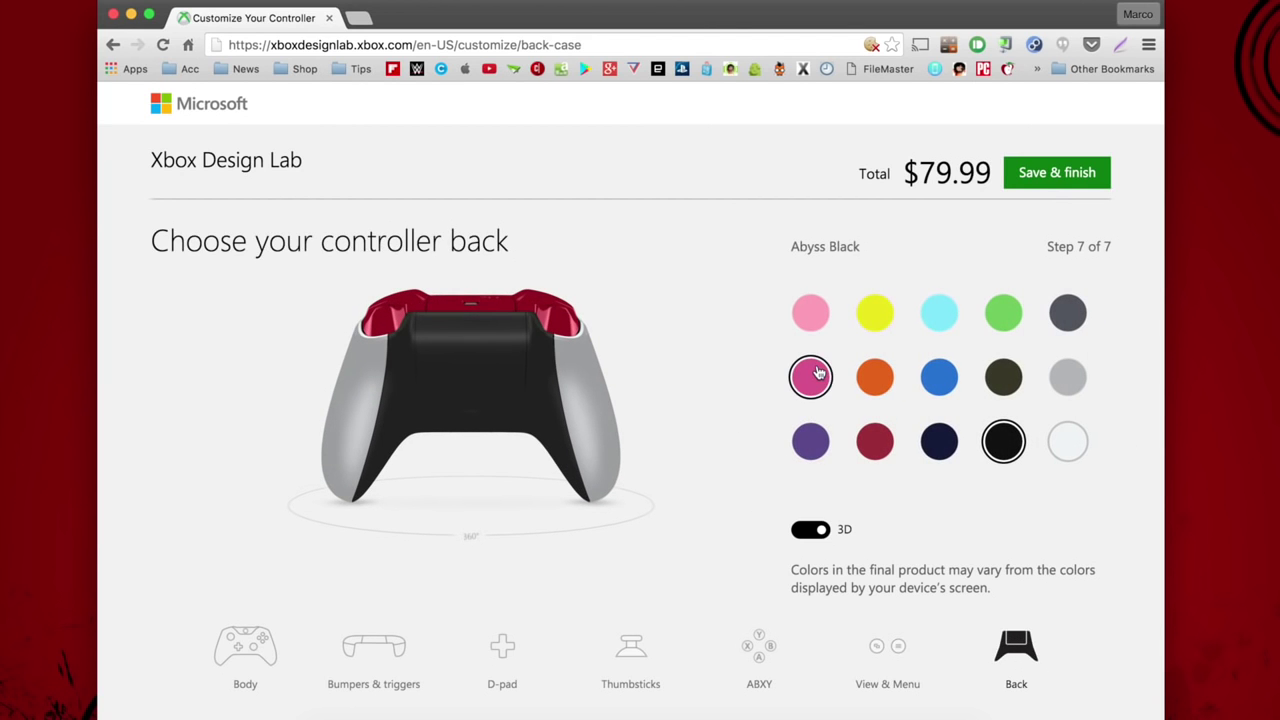
{"action": "left_click", "coordinate": [875, 441]}
{"action": "left_click_drag", "start_coordinate": [615, 440], "coordinate": [575, 525]}
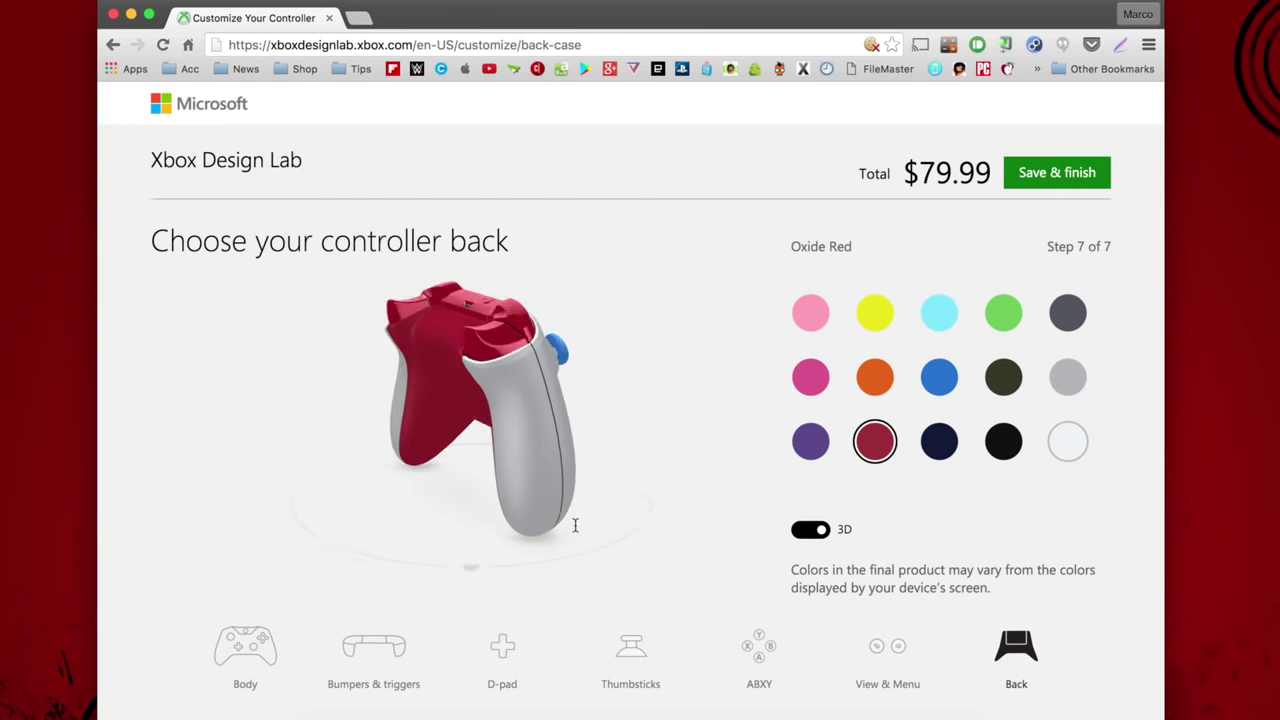
{"action": "left_click", "coordinate": [945, 378]}
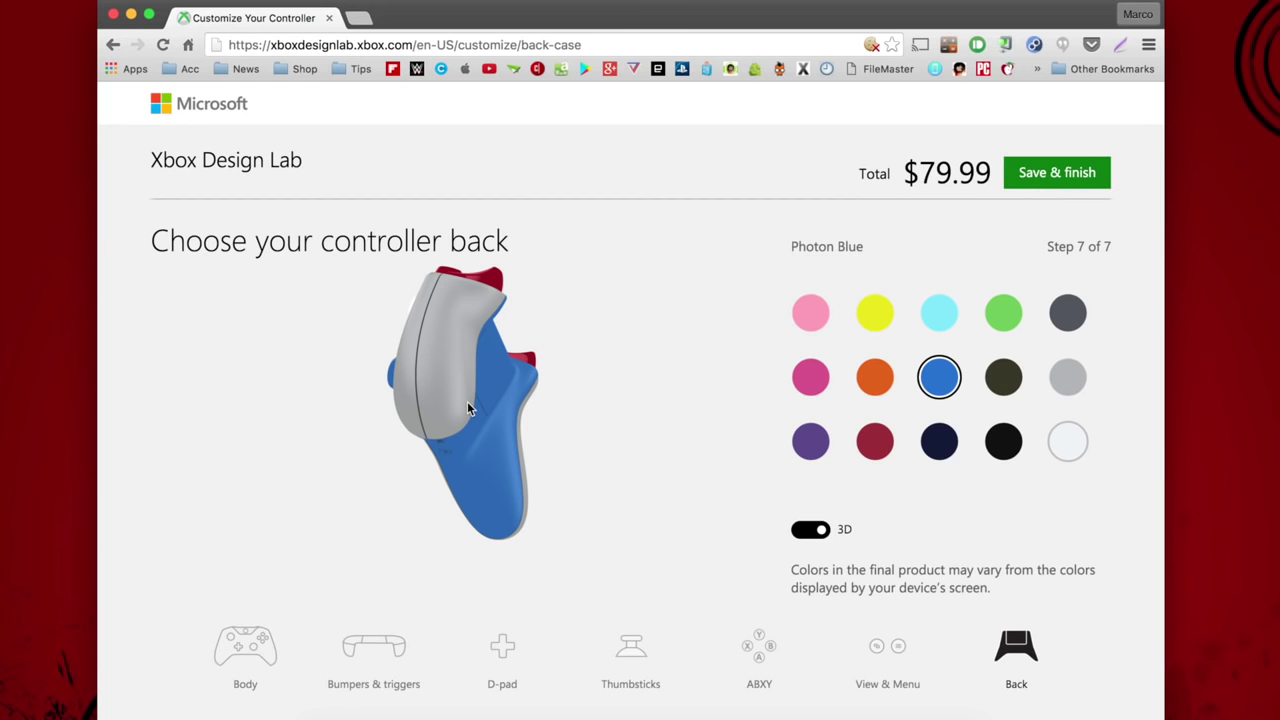
{"action": "left_click_drag", "start_coordinate": [467, 408], "coordinate": [565, 380]}
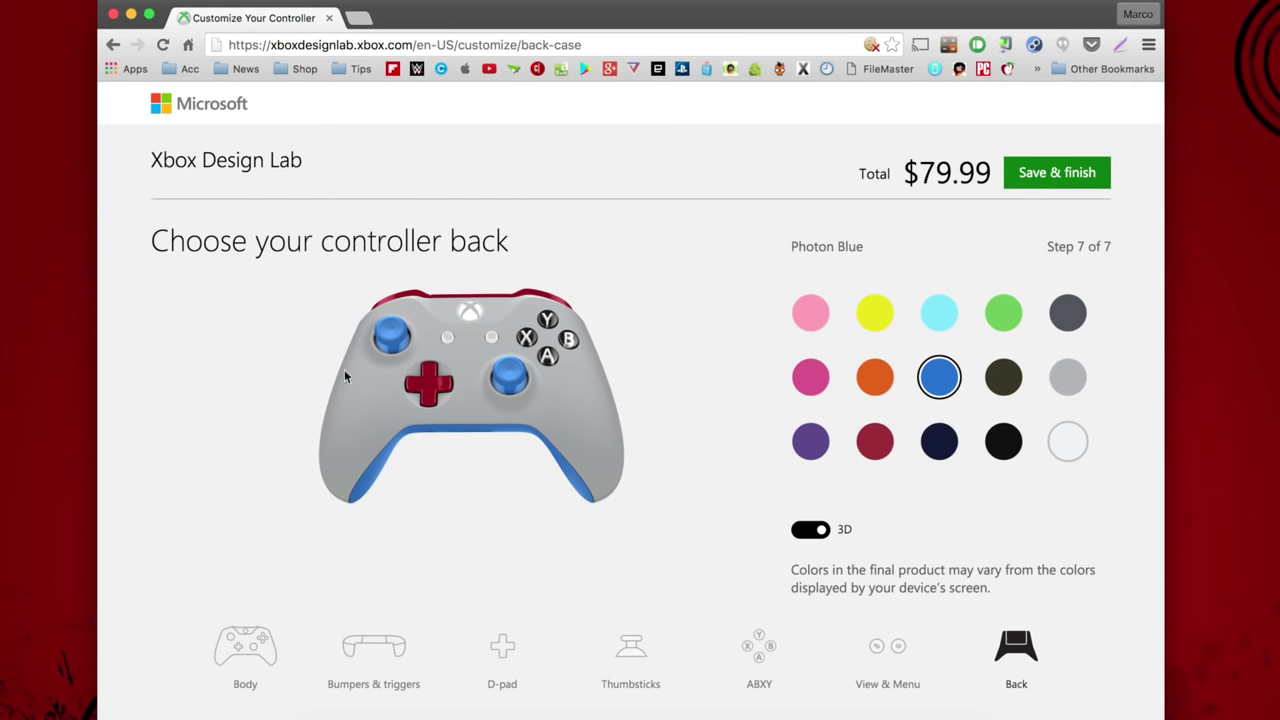
Save and finish the controller design
{"action": "scroll", "coordinate": [923, 571], "scroll_direction": "down", "scroll_amount": 5}
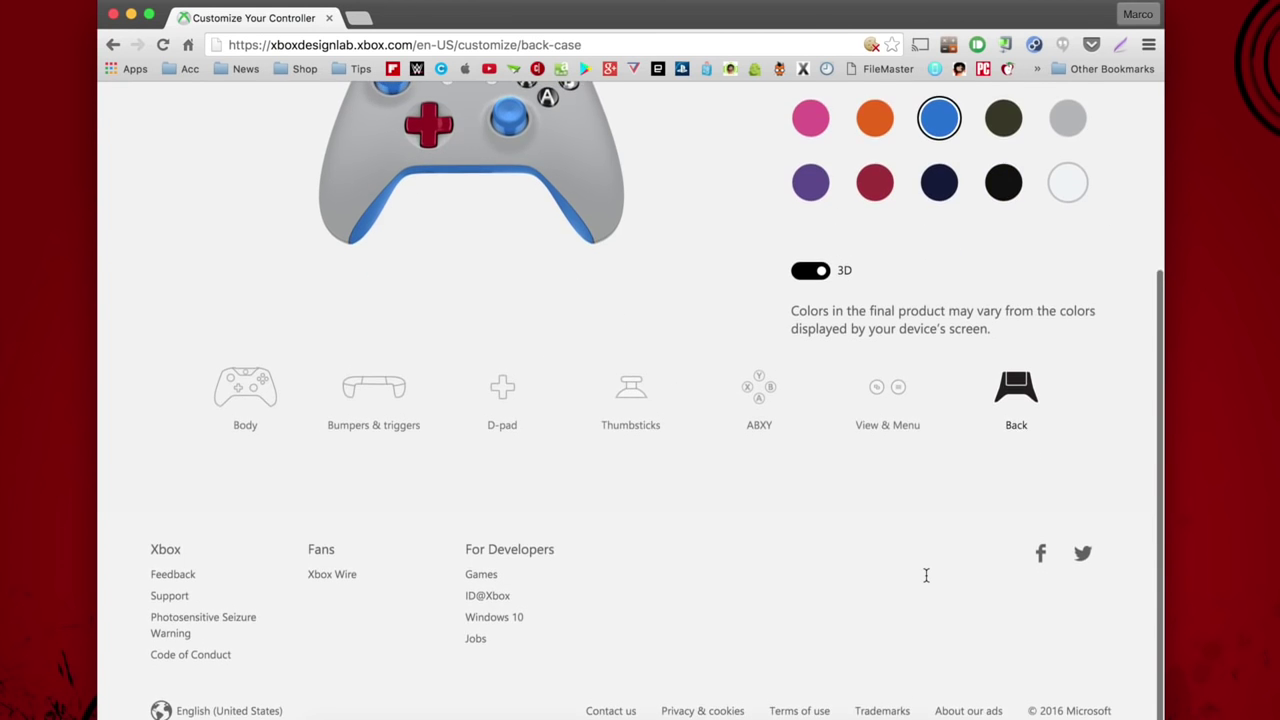
{"action": "scroll", "coordinate": [926, 575], "scroll_direction": "up", "scroll_amount": 5}
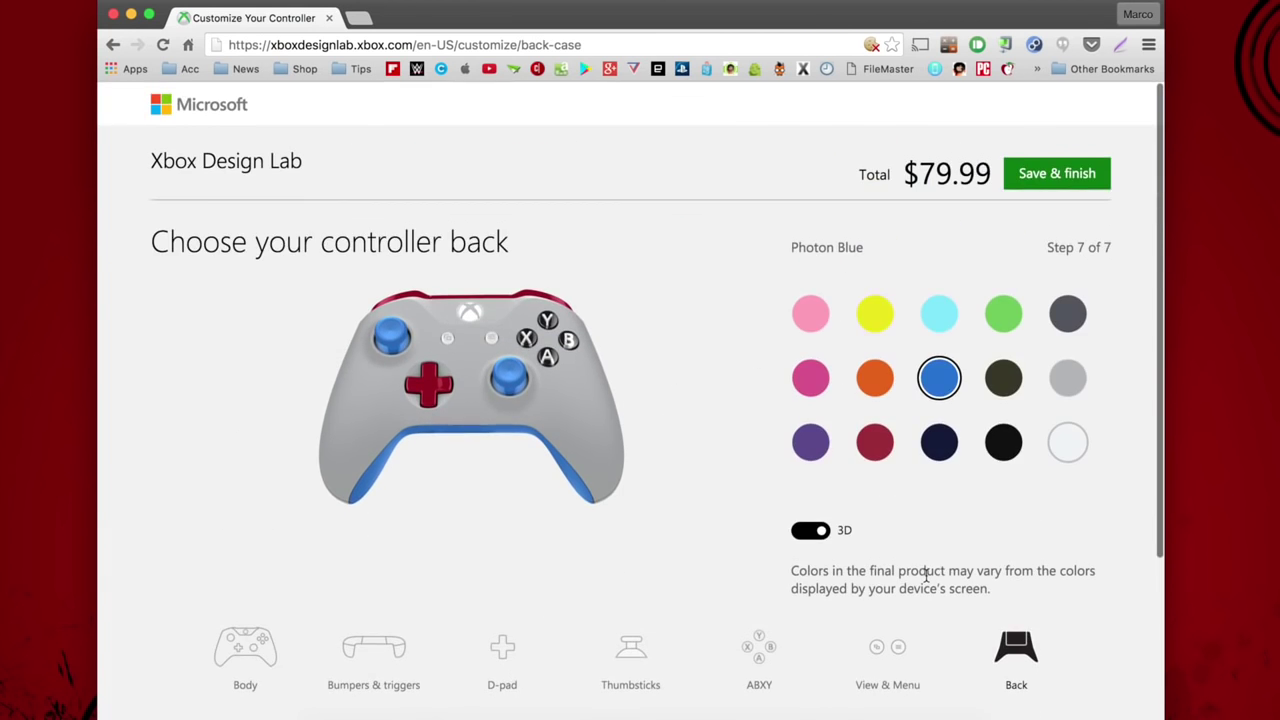
{"action": "left_click", "coordinate": [1055, 177]}
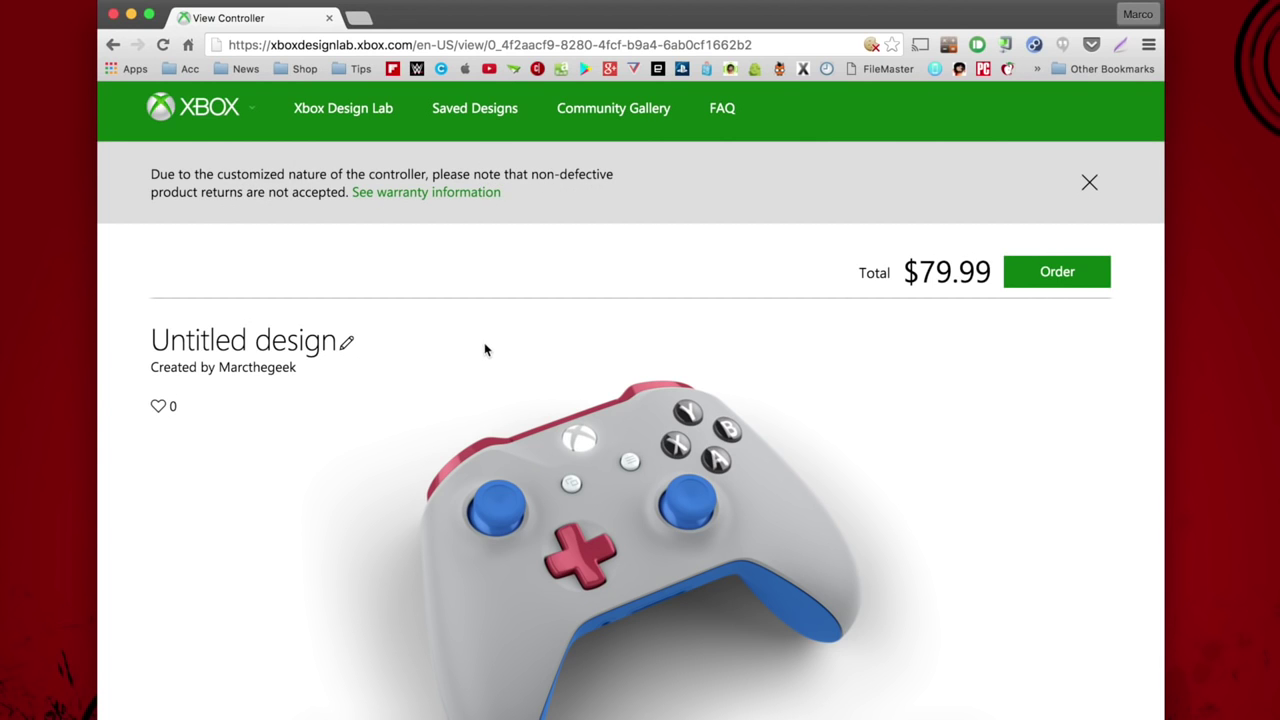
{"action": "scroll", "coordinate": [513, 300], "scroll_direction": "down", "scroll_amount": 4}
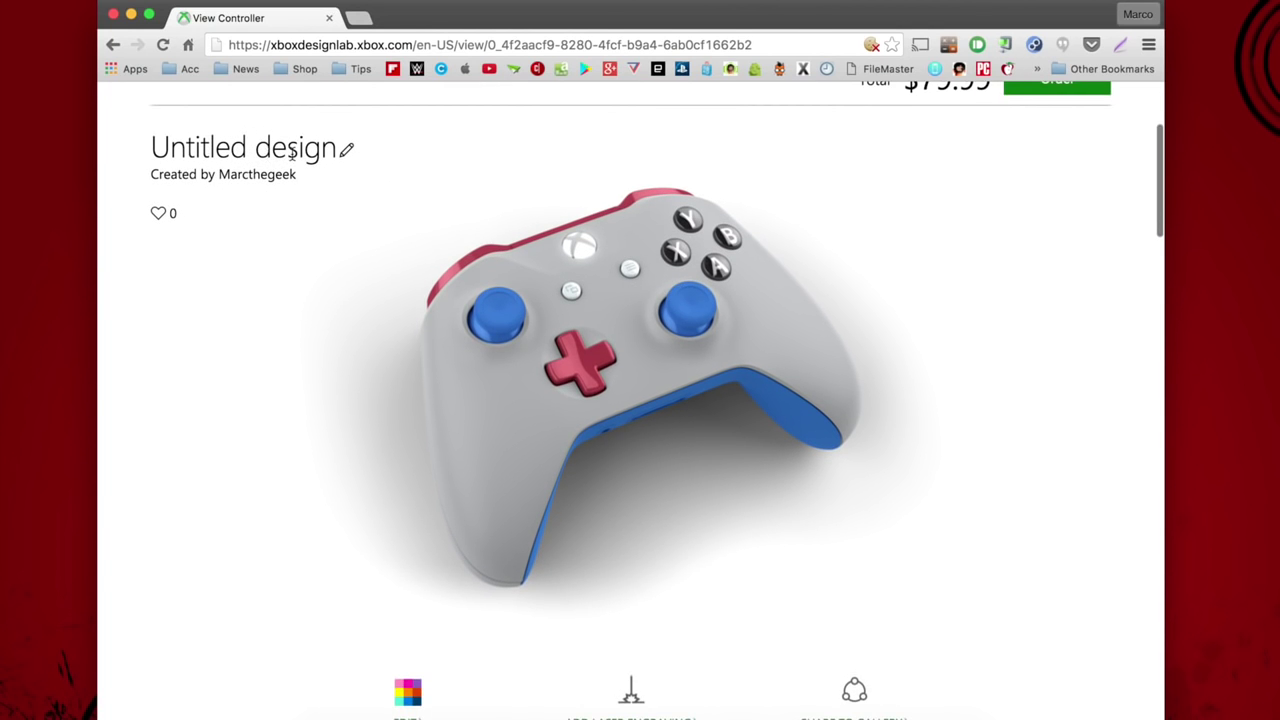
Title the saved design with the creator's nickname
{"action": "left_click", "coordinate": [346, 150]}
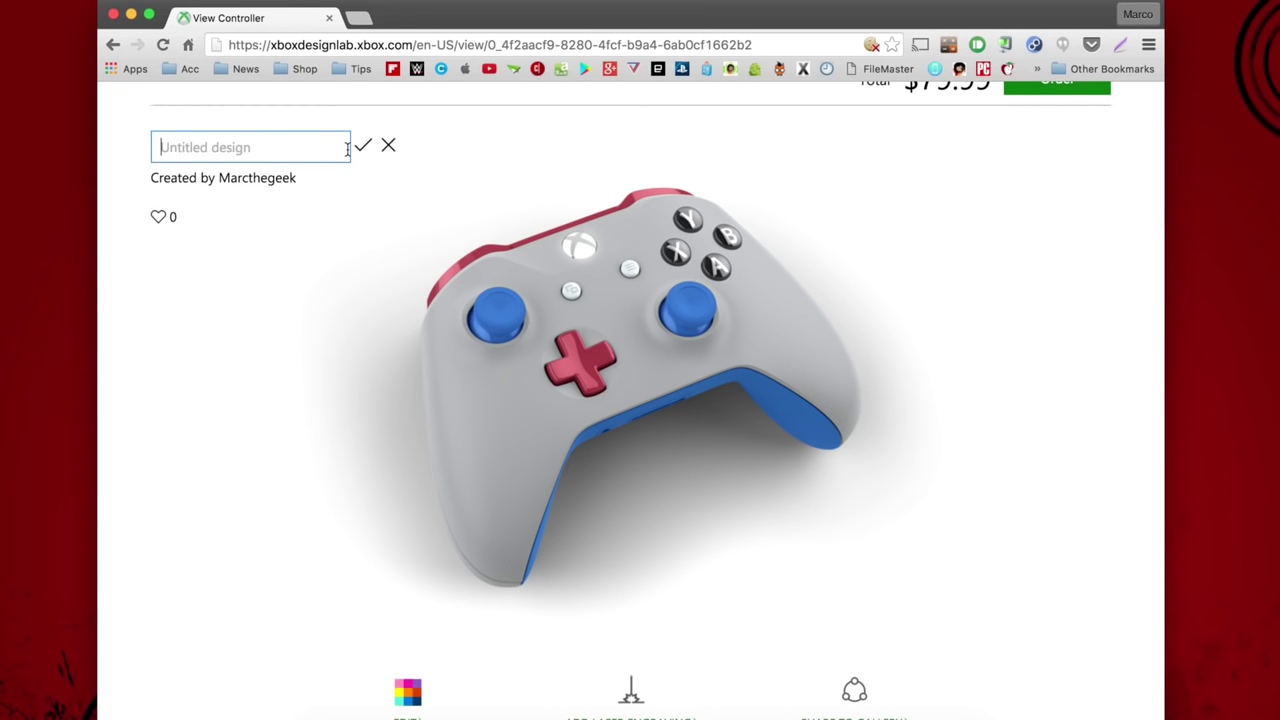
{"action": "type", "text": "Marc The Geek"}
{"action": "left_click", "coordinate": [364, 151]}
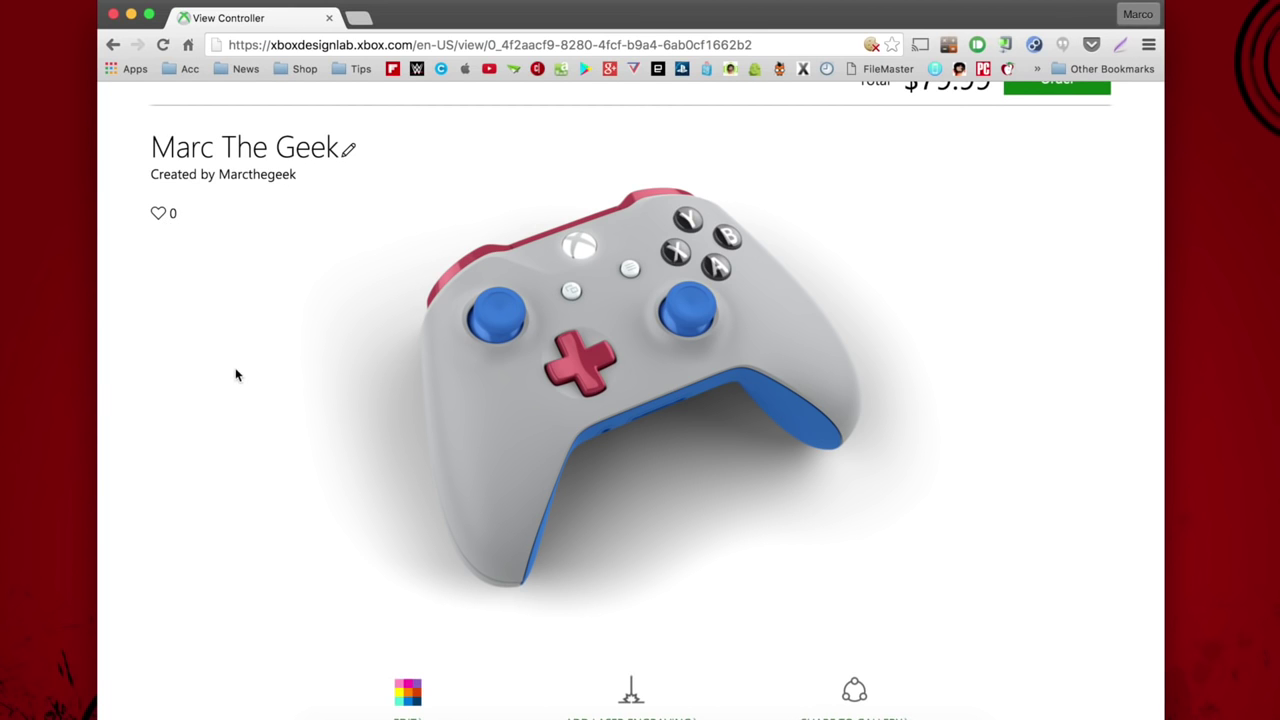
Try a laser engraving of the creator's nickname on the front of the controller
{"action": "scroll", "coordinate": [673, 442], "scroll_direction": "down", "scroll_amount": 5}
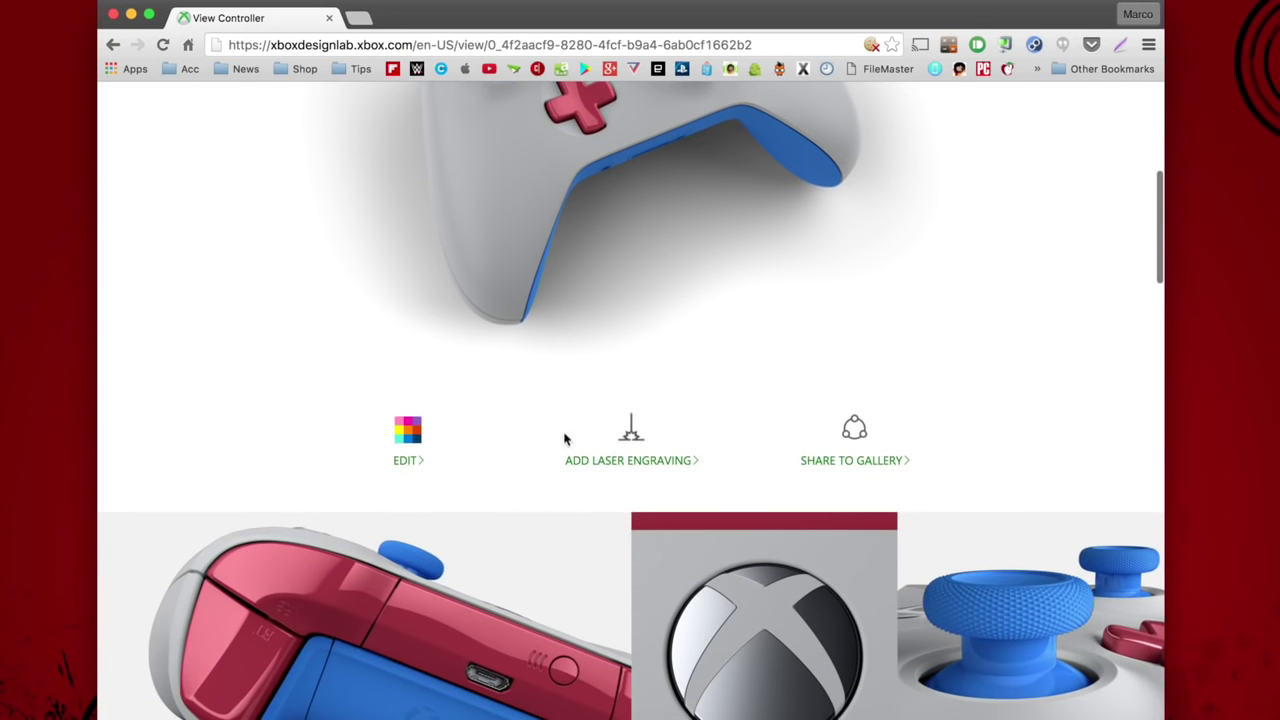
{"action": "left_click", "coordinate": [637, 468]}
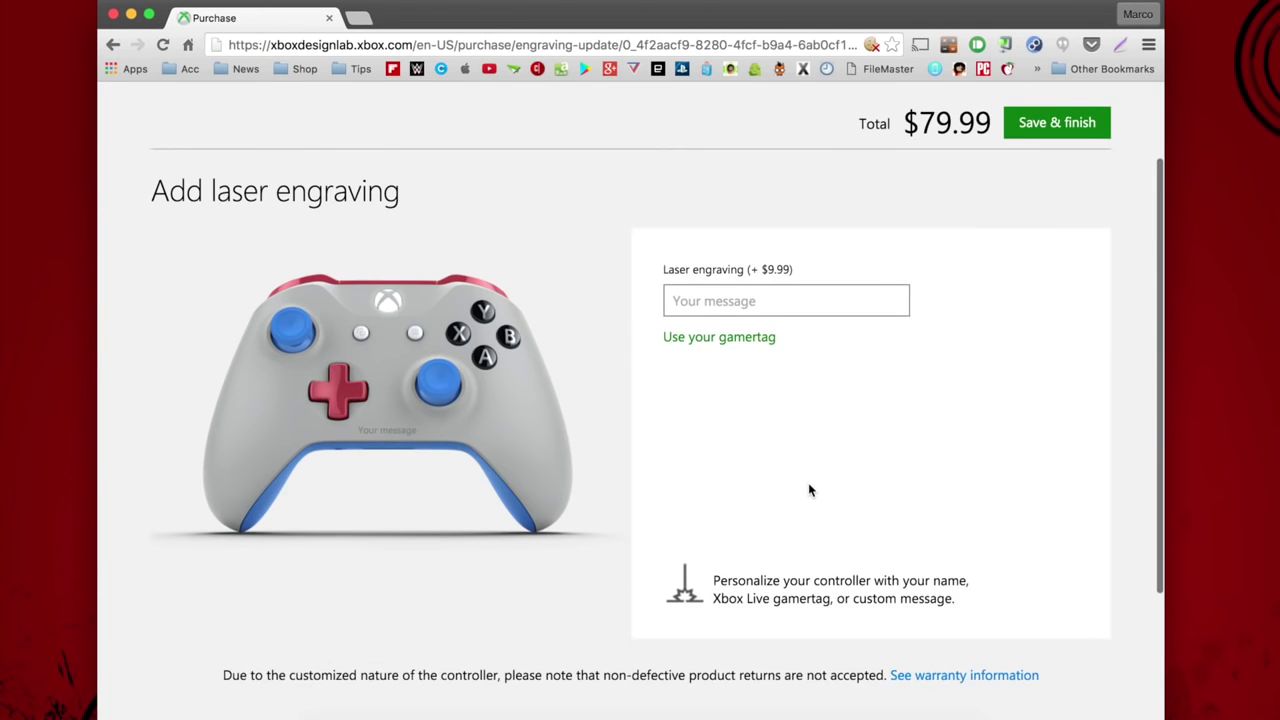
{"action": "left_click", "coordinate": [764, 299]}
{"action": "type", "text": "Marc t"}
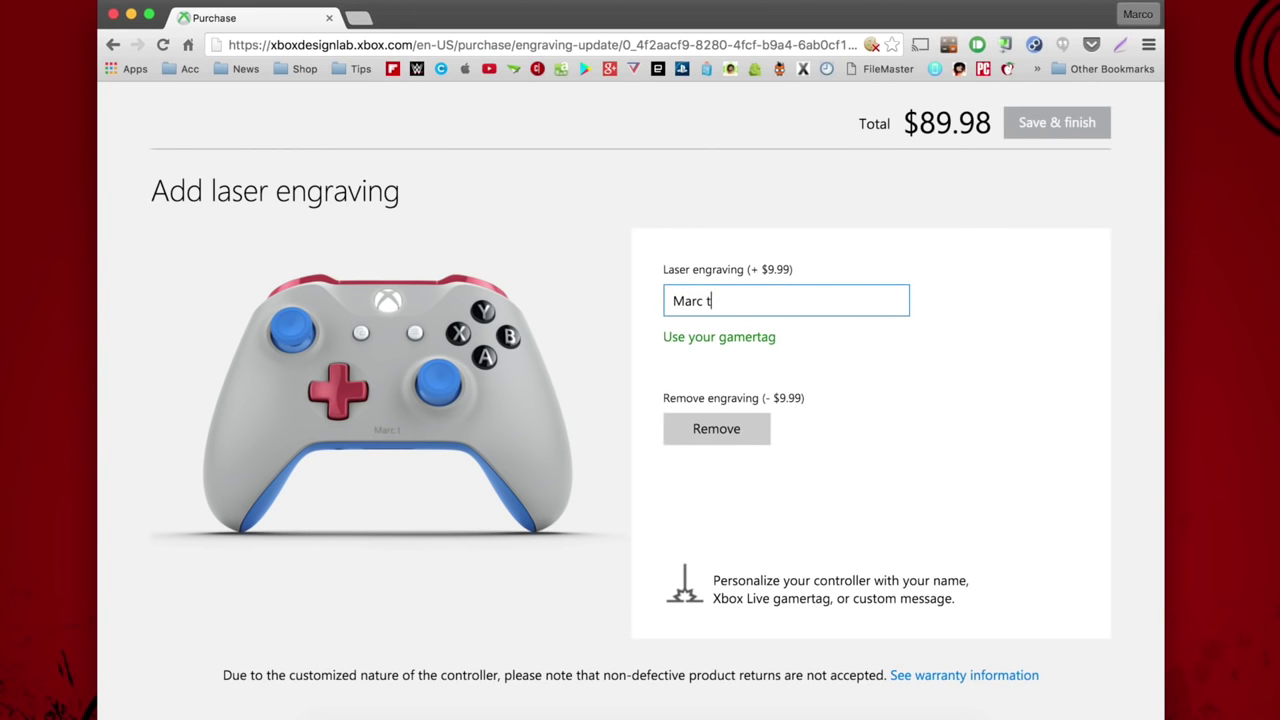
{"action": "type", "text": "He Geek"}
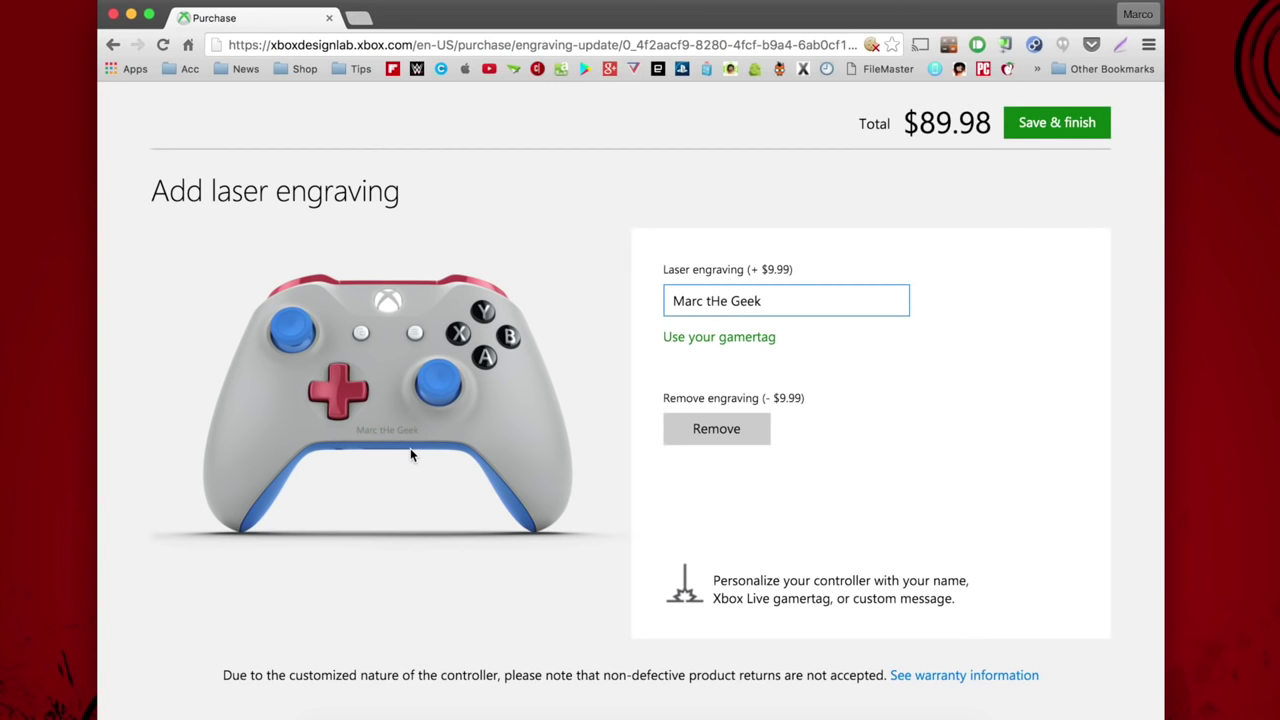
{"action": "left_click", "coordinate": [380, 444]}
{"action": "scroll", "coordinate": [368, 389], "scroll_direction": "up", "scroll_amount": 5}
Remove the laser engraving and return to the saved design's page
{"action": "left_click", "coordinate": [734, 428]}
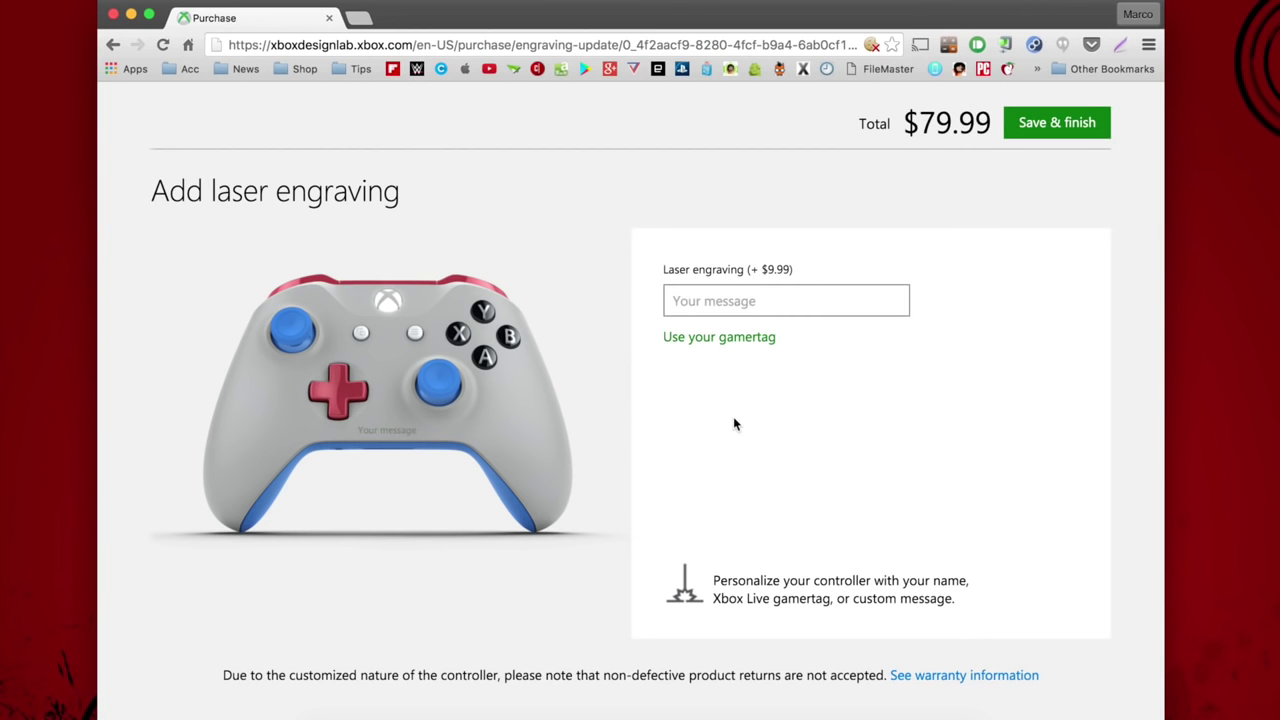
{"action": "scroll", "coordinate": [672, 270], "scroll_direction": "down", "scroll_amount": 5}
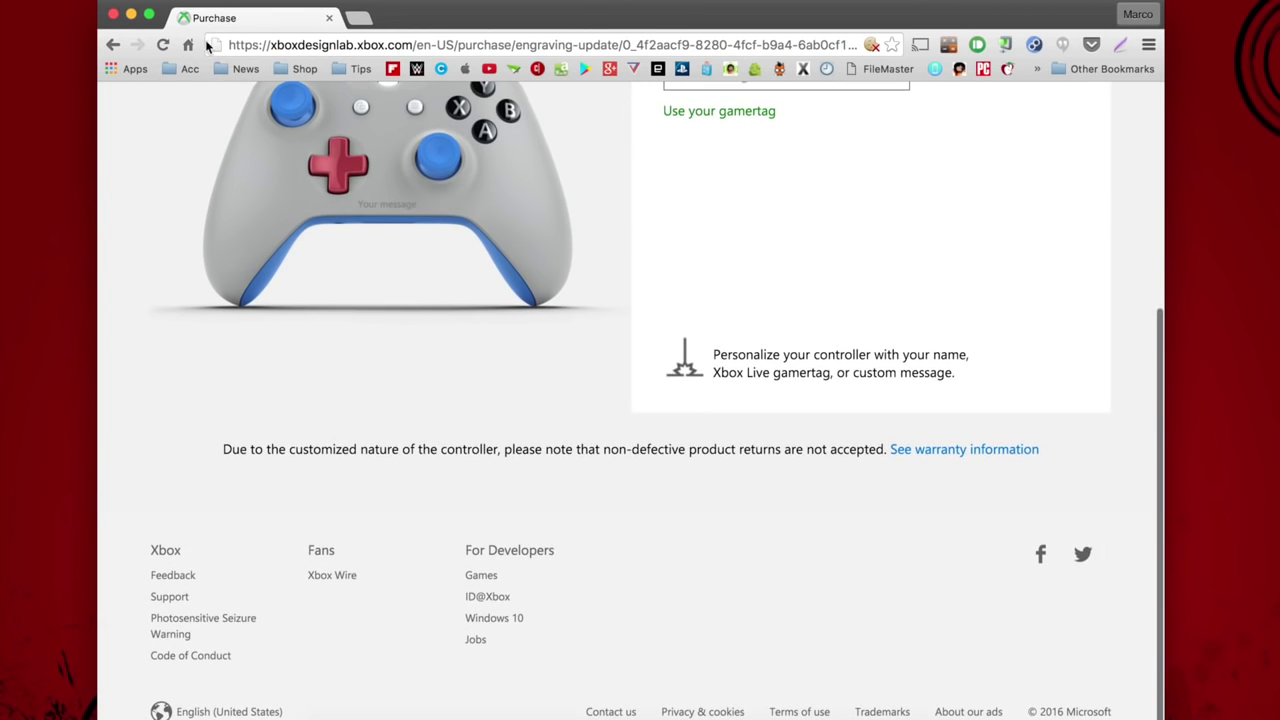
{"action": "left_click", "coordinate": [112, 44]}
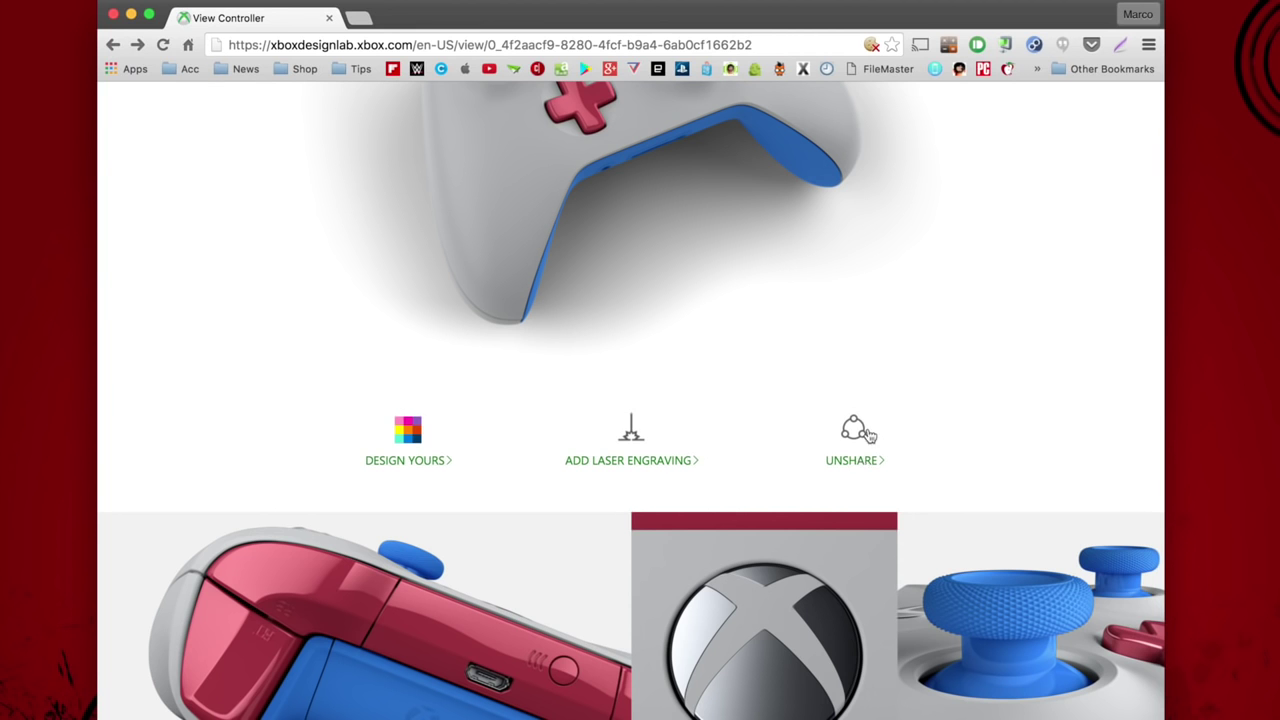
Rename the untitled design with the creator's nickname and share it to the gallery
{"action": "scroll", "coordinate": [1003, 428], "scroll_direction": "up", "scroll_amount": 5}
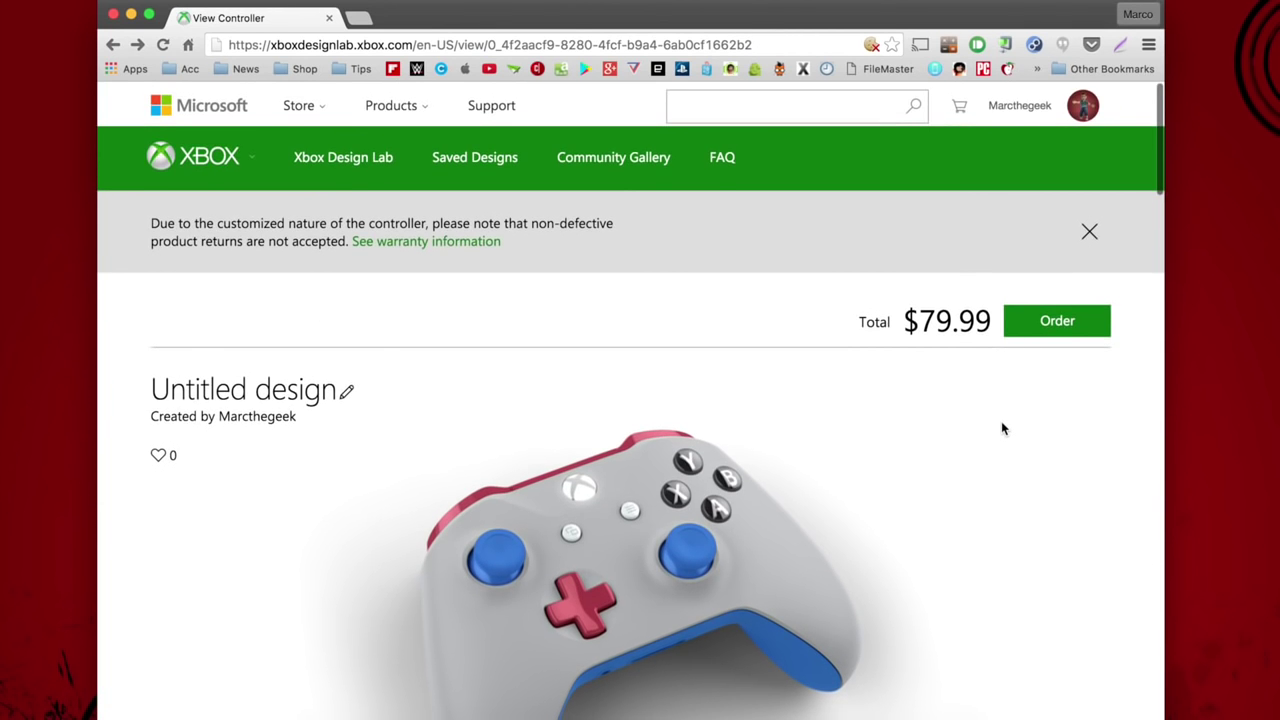
{"action": "scroll", "coordinate": [1003, 428], "scroll_direction": "down", "scroll_amount": 3}
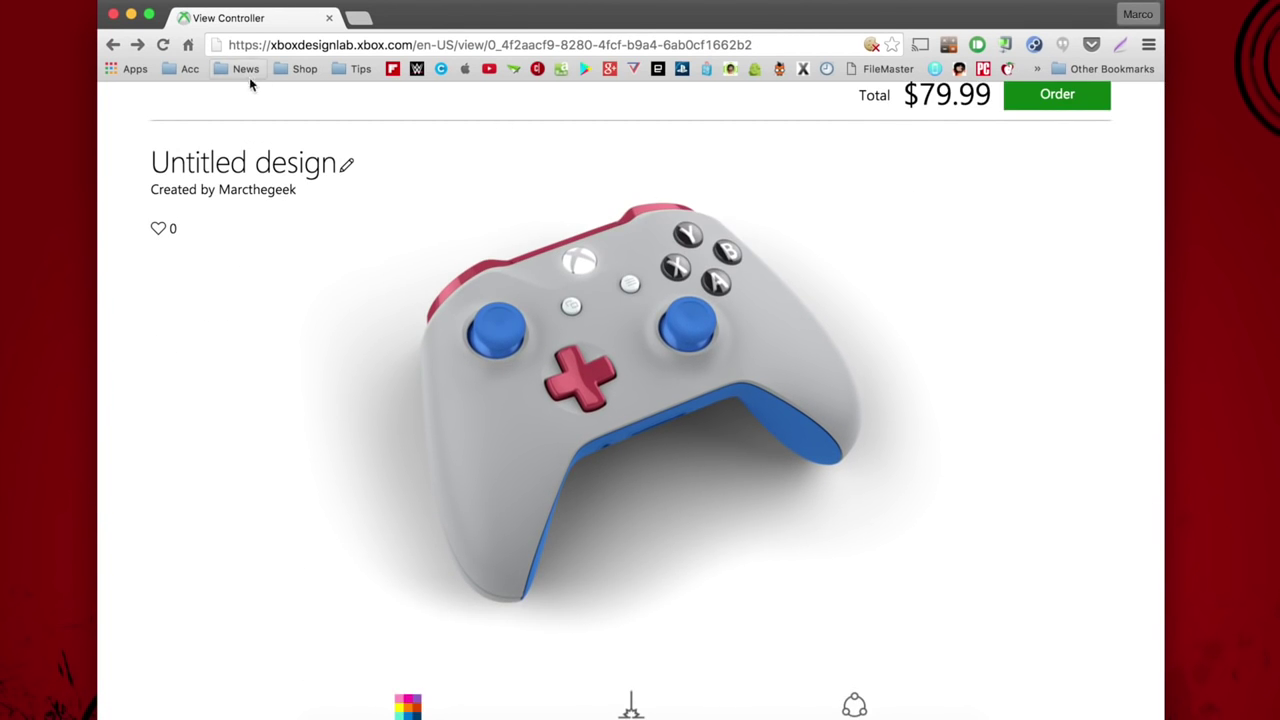
{"action": "left_click", "coordinate": [346, 163]}
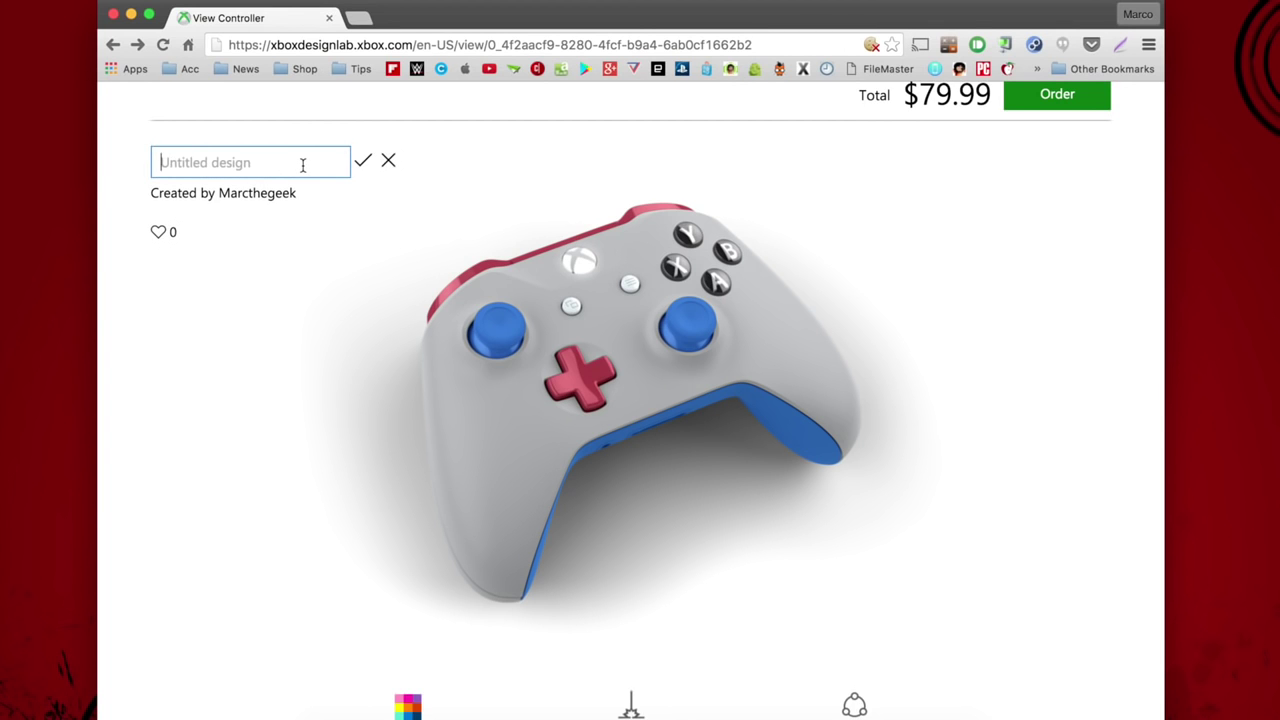
{"action": "type", "text": "Marc The Geek"}
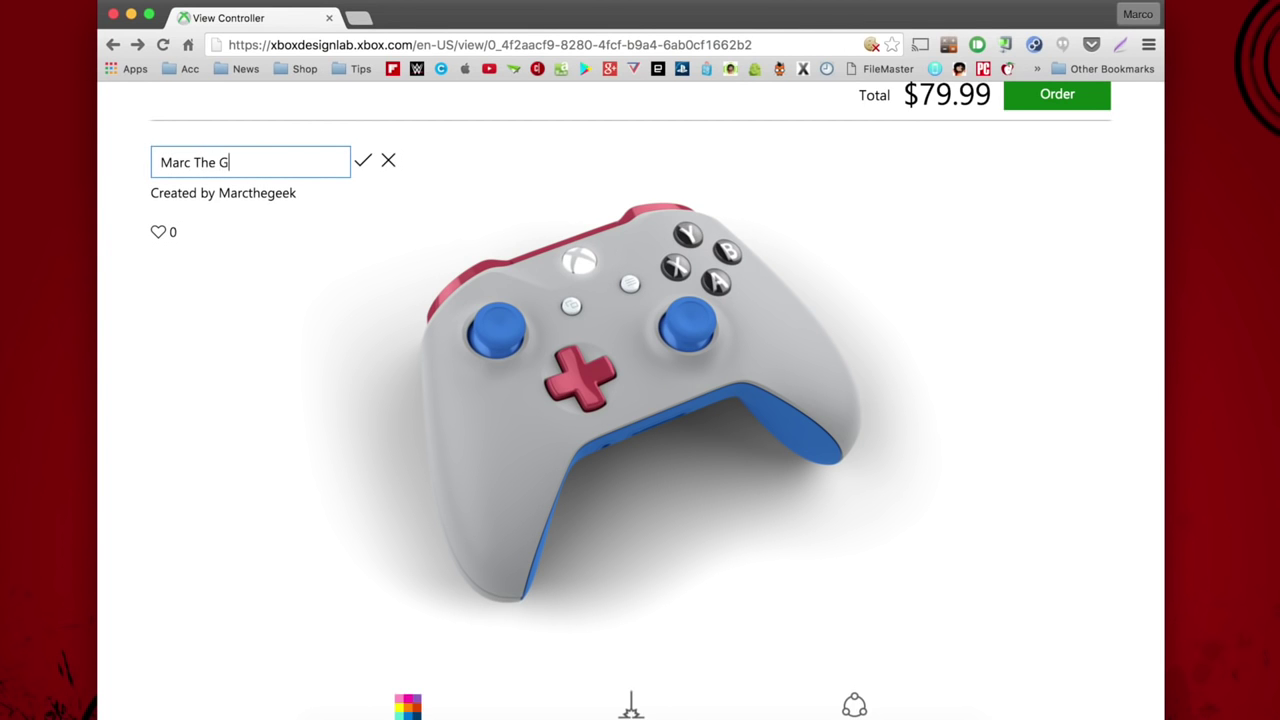
{"action": "left_click", "coordinate": [365, 168]}
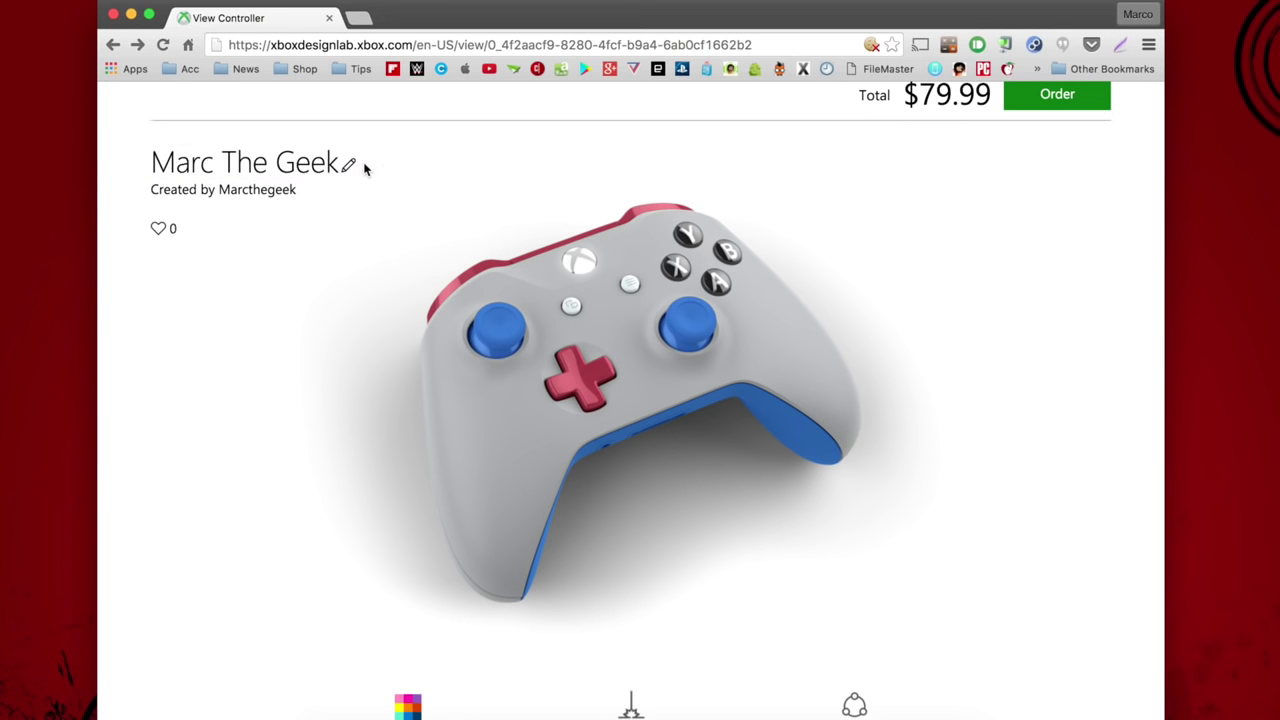
{"action": "scroll", "coordinate": [861, 428], "scroll_direction": "down", "scroll_amount": 3}
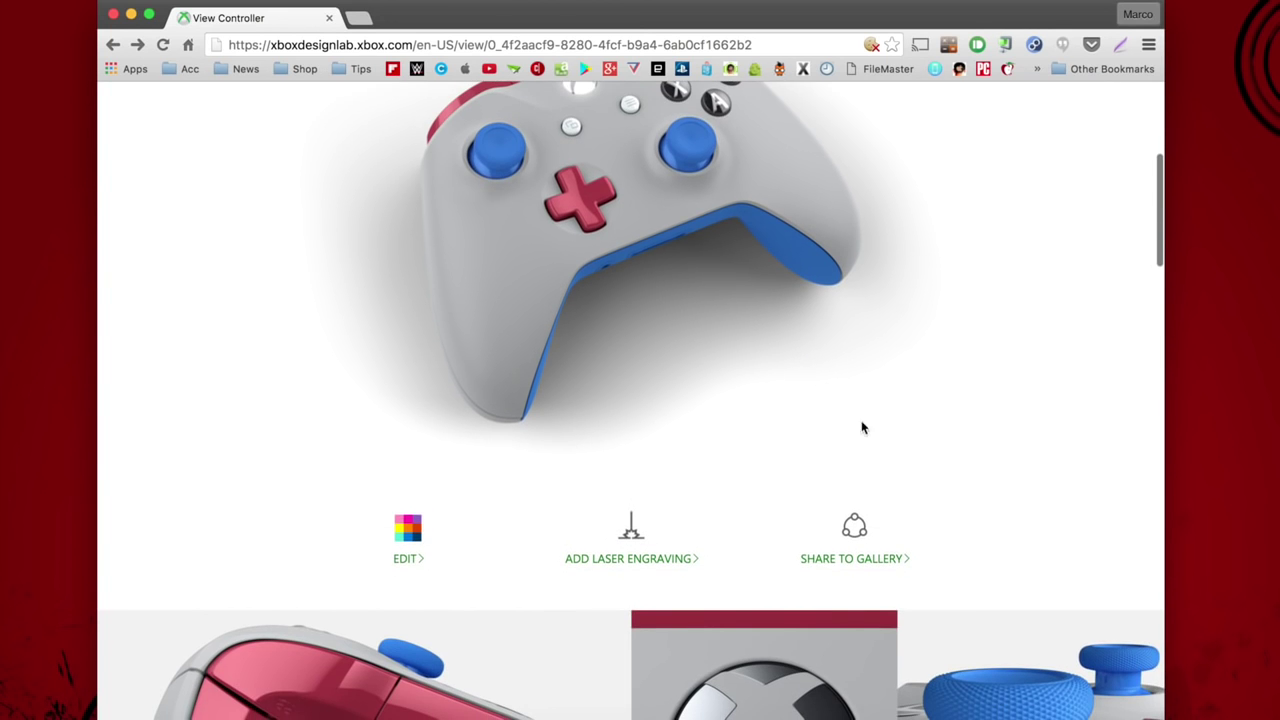
{"action": "left_click", "coordinate": [858, 548]}
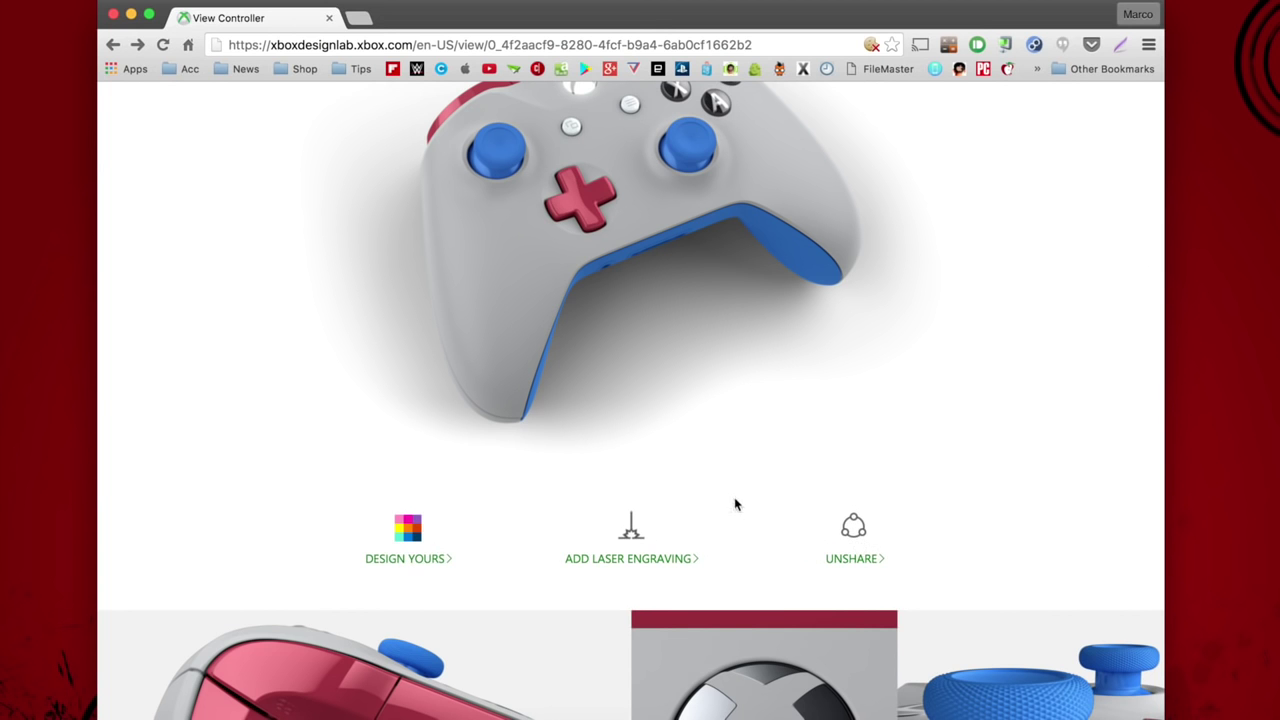
Examine the close-up renders of the design and the overview of colors used for each controller part
{"action": "scroll", "coordinate": [850, 610], "scroll_direction": "down", "scroll_amount": 5}
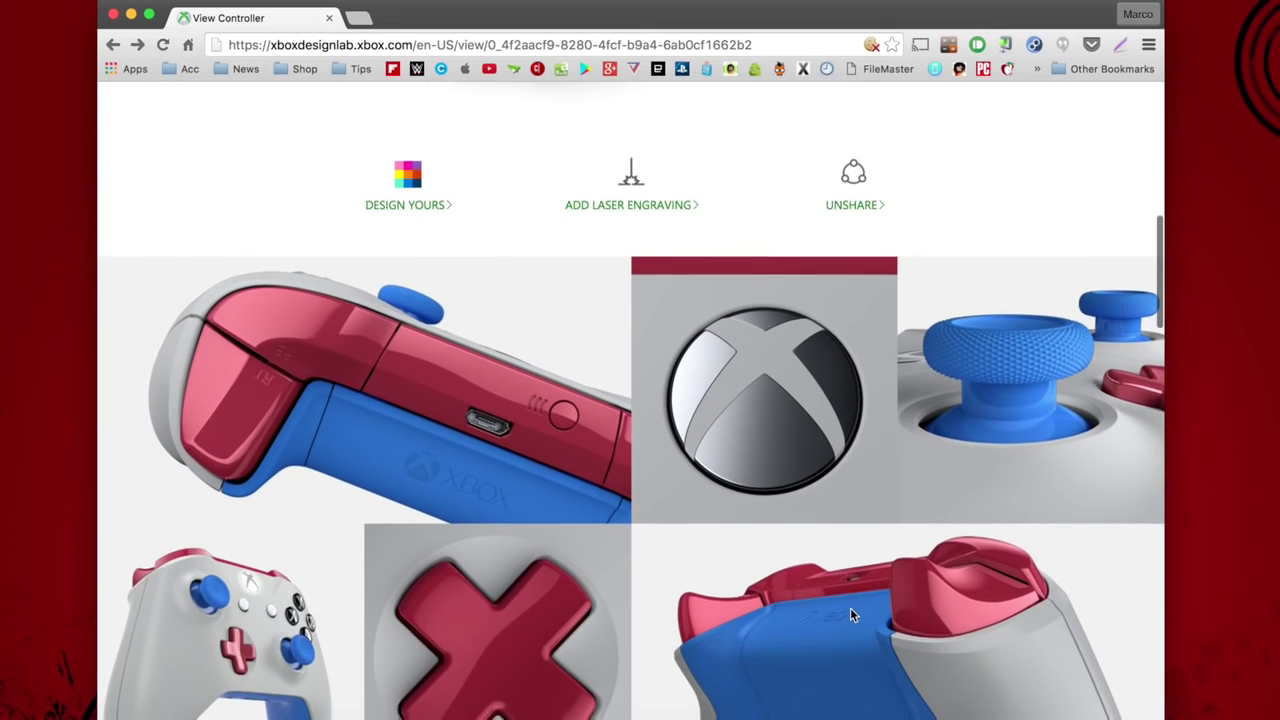
{"action": "scroll", "coordinate": [850, 615], "scroll_direction": "down", "scroll_amount": 1}
{"action": "scroll", "coordinate": [850, 615], "scroll_direction": "up", "scroll_amount": 1}
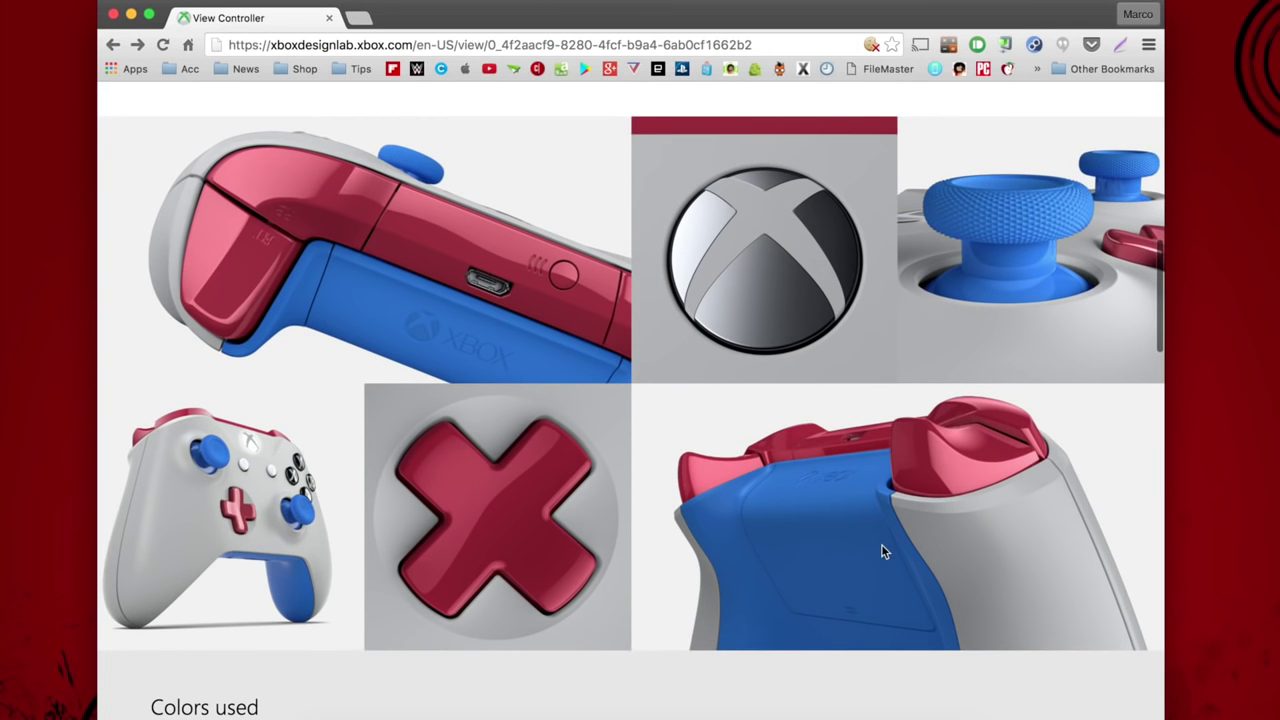
{"action": "scroll", "coordinate": [881, 544], "scroll_direction": "down", "scroll_amount": 2}
{"action": "scroll", "coordinate": [881, 544], "scroll_direction": "up", "scroll_amount": 2}
{"action": "scroll", "coordinate": [881, 551], "scroll_direction": "down", "scroll_amount": 2}
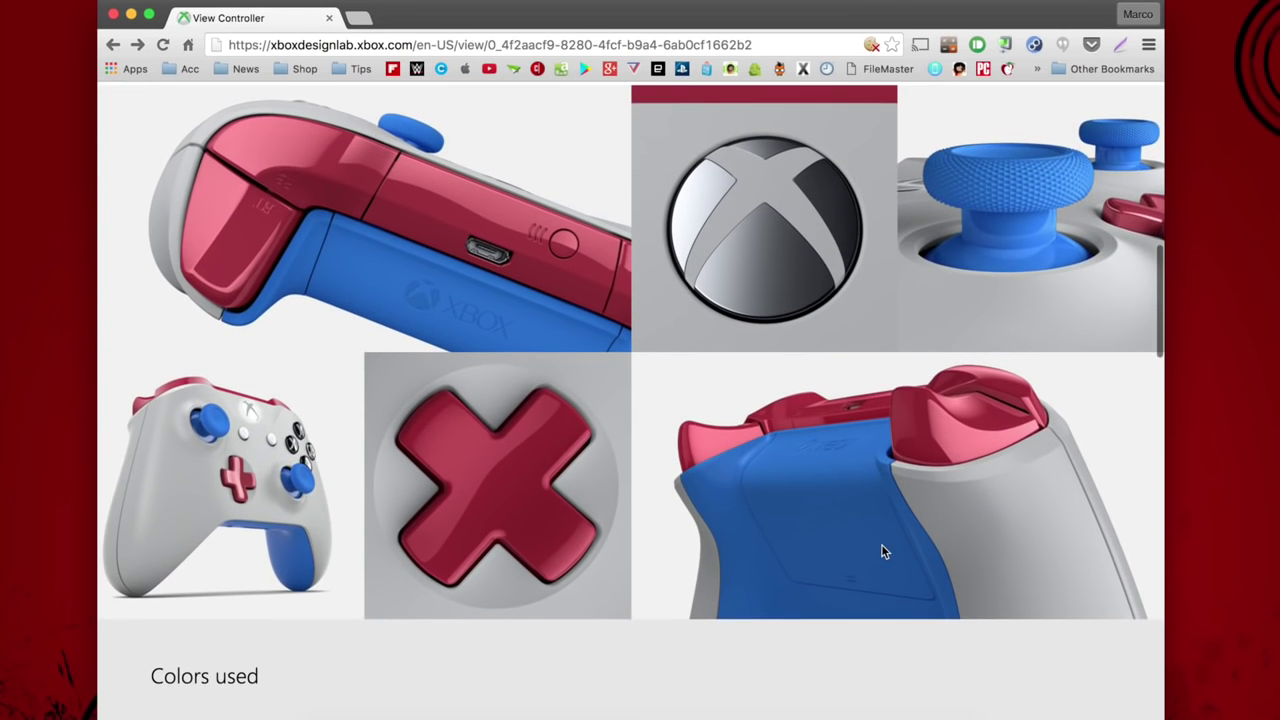
{"action": "scroll", "coordinate": [881, 551], "scroll_direction": "down", "scroll_amount": 2}
{"action": "scroll", "coordinate": [881, 551], "scroll_direction": "down", "scroll_amount": 3}
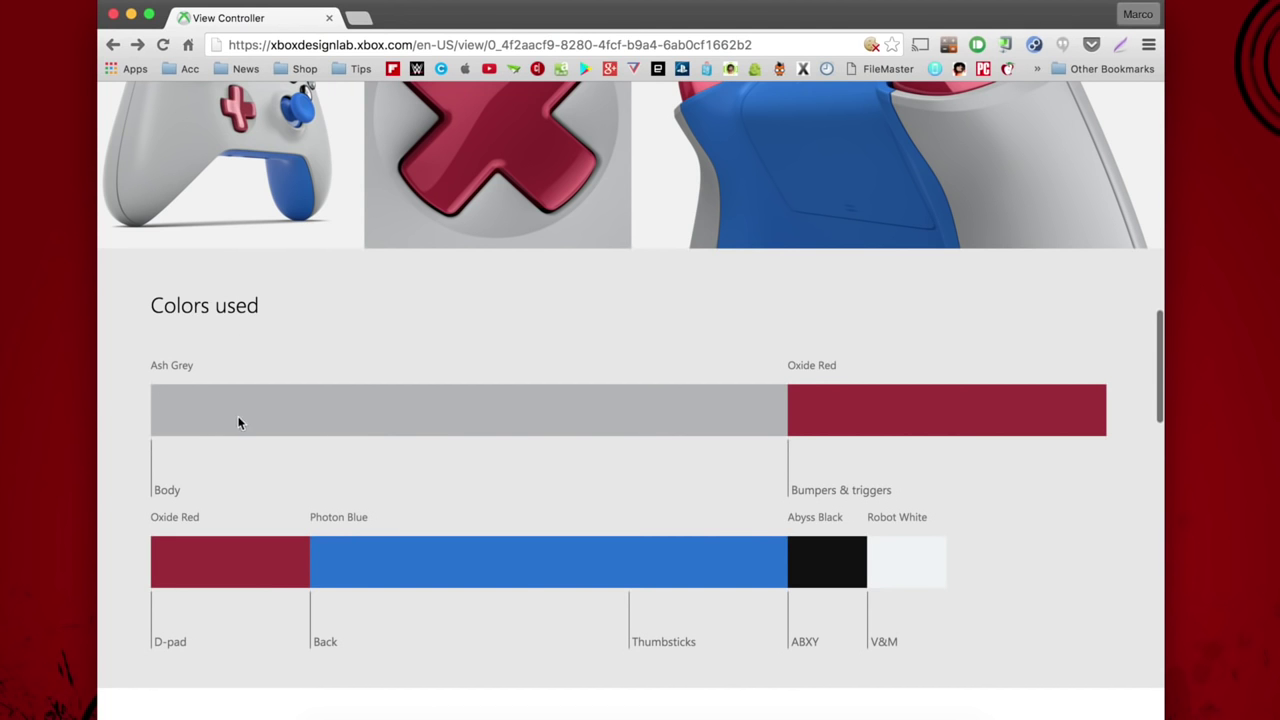
{"action": "scroll", "coordinate": [950, 434], "scroll_direction": "down", "scroll_amount": 2}
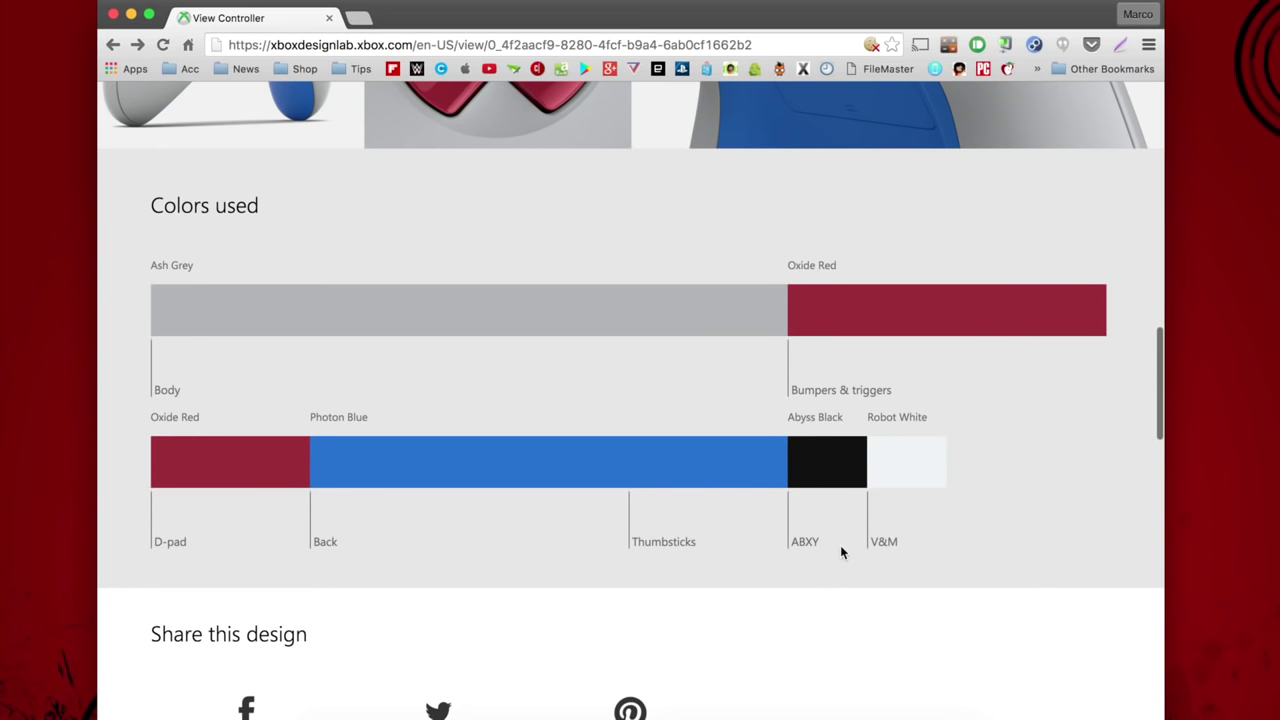
Examine the sharing options, saved designs, and features and specifications further down the design's page
{"action": "scroll", "coordinate": [921, 555], "scroll_direction": "down", "scroll_amount": 4}
{"action": "scroll", "coordinate": [921, 555], "scroll_direction": "down", "scroll_amount": 2}
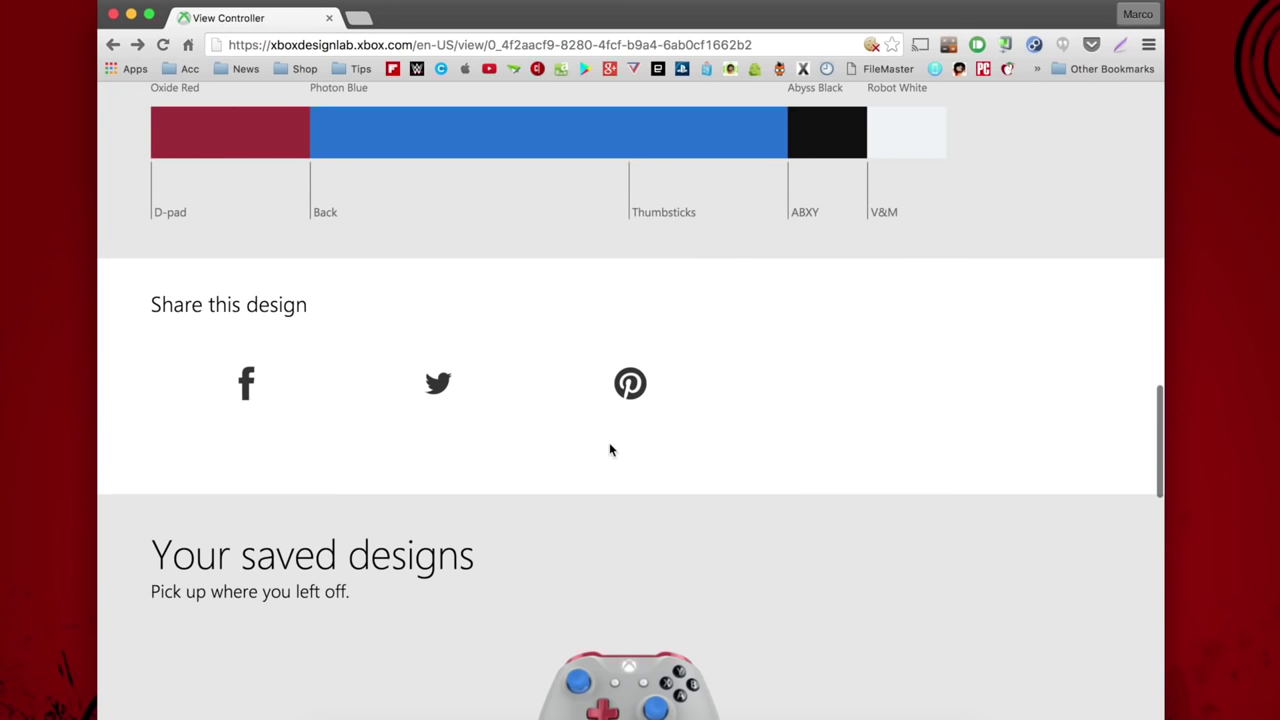
{"action": "scroll", "coordinate": [609, 445], "scroll_direction": "down", "scroll_amount": 5}
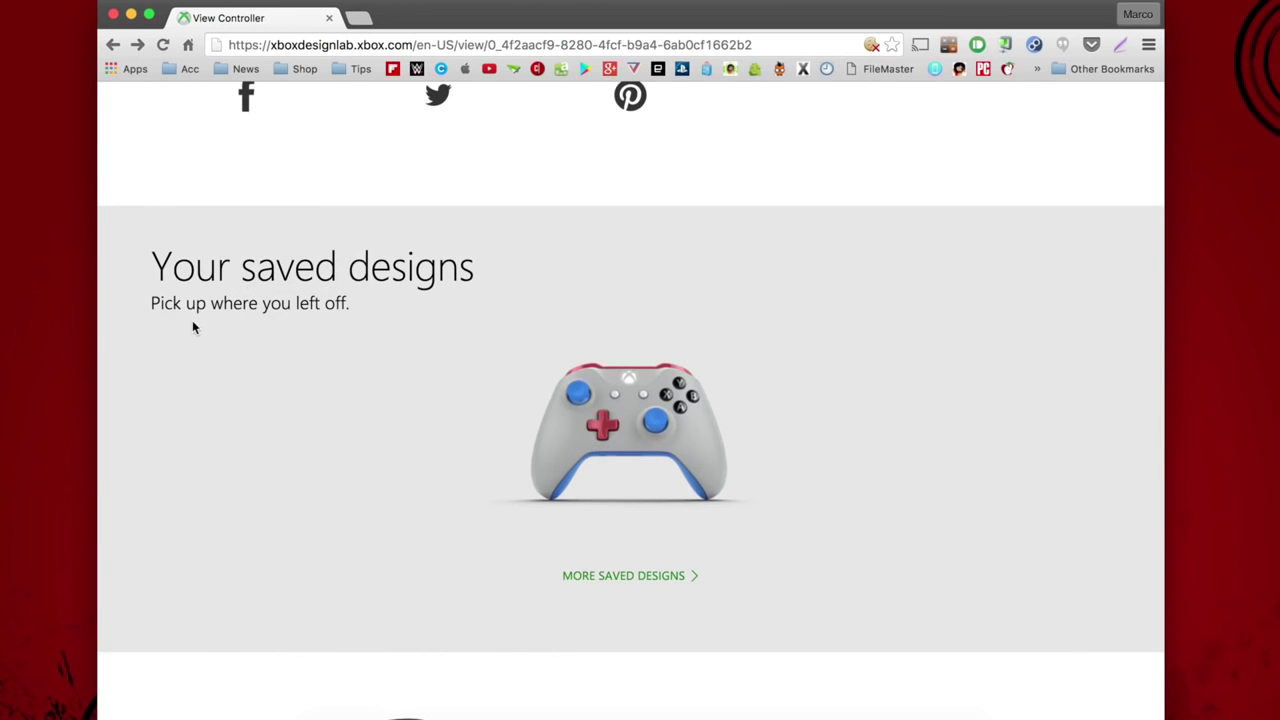
{"action": "scroll", "coordinate": [703, 515], "scroll_direction": "down", "scroll_amount": 8}
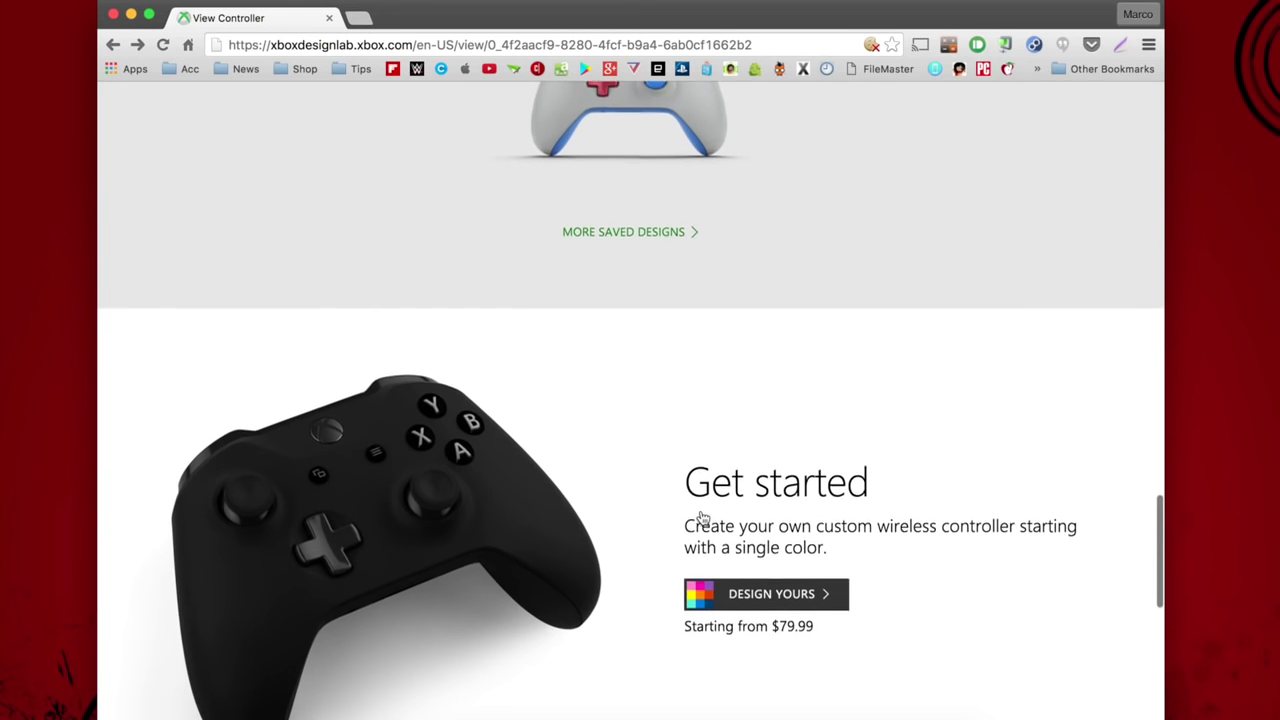
{"action": "scroll", "coordinate": [703, 515], "scroll_direction": "down", "scroll_amount": 2}
{"action": "scroll", "coordinate": [843, 543], "scroll_direction": "down", "scroll_amount": 6}
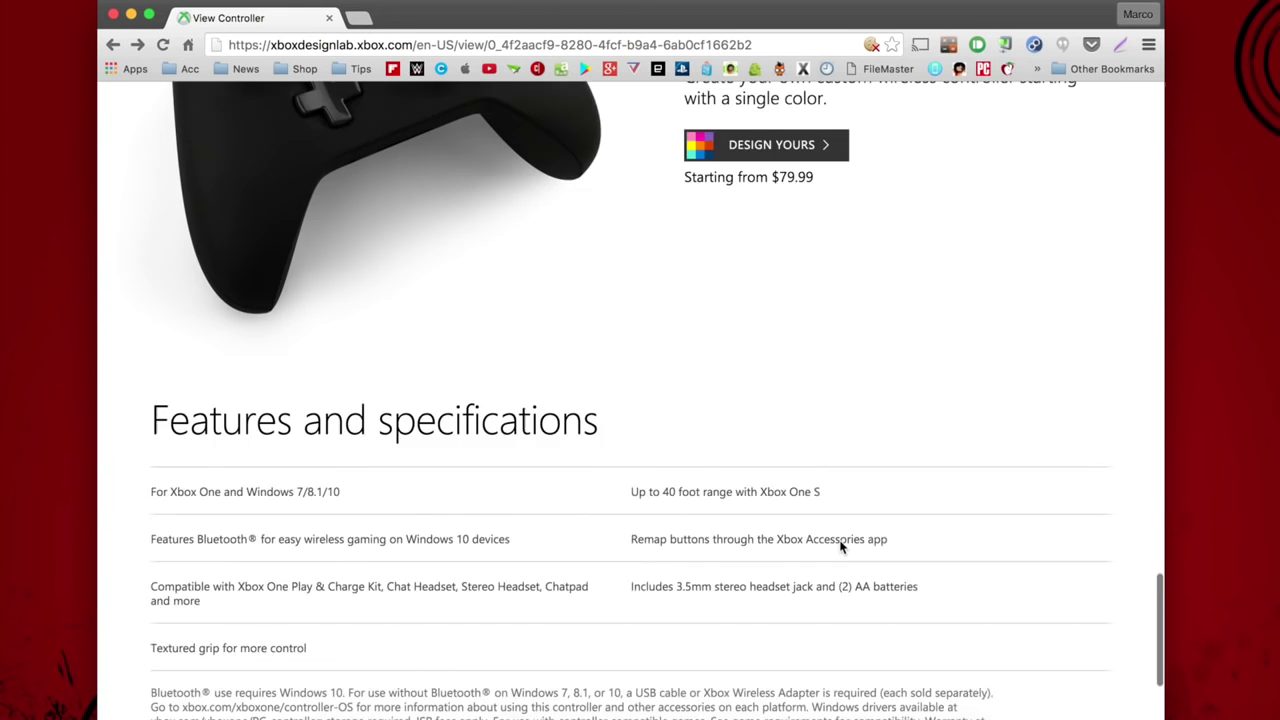
Share the controller design publicly on Facebook with the message "My Xbox Controller!!!!"
{"action": "scroll", "coordinate": [843, 543], "scroll_direction": "up", "scroll_amount": 9}
{"action": "scroll", "coordinate": [841, 545], "scroll_direction": "up", "scroll_amount": 12}
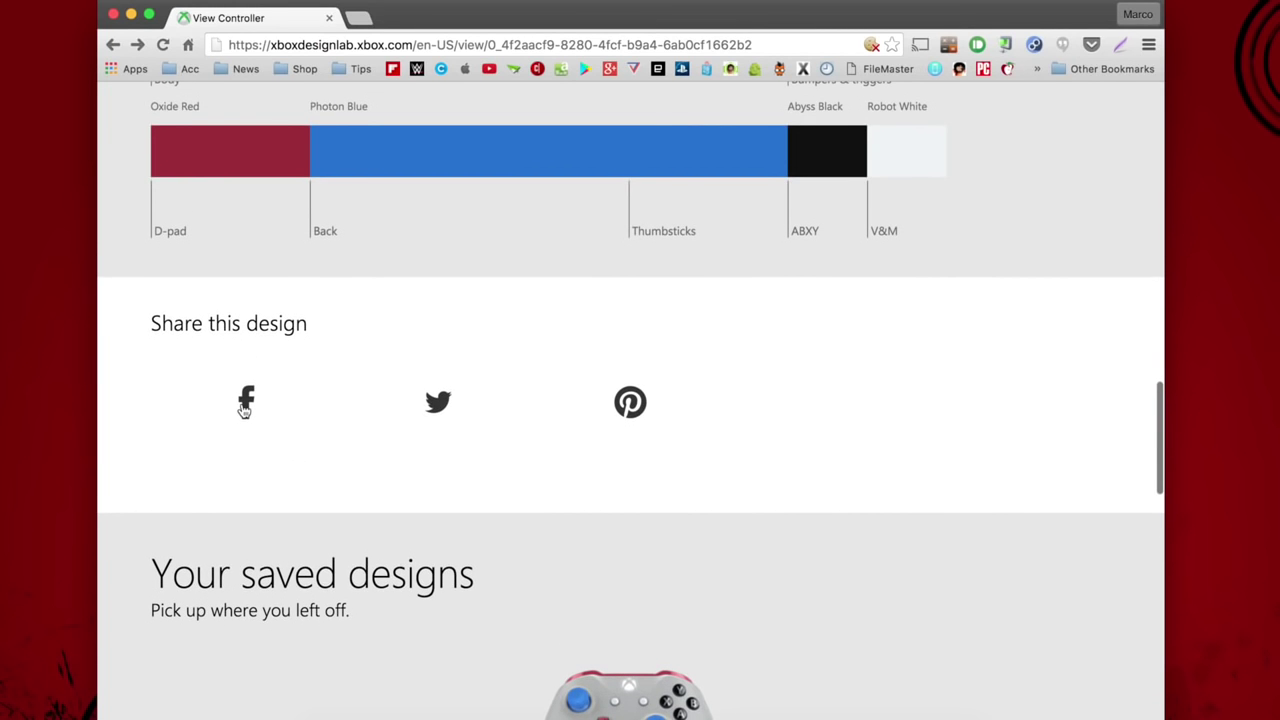
{"action": "left_click", "coordinate": [244, 404]}
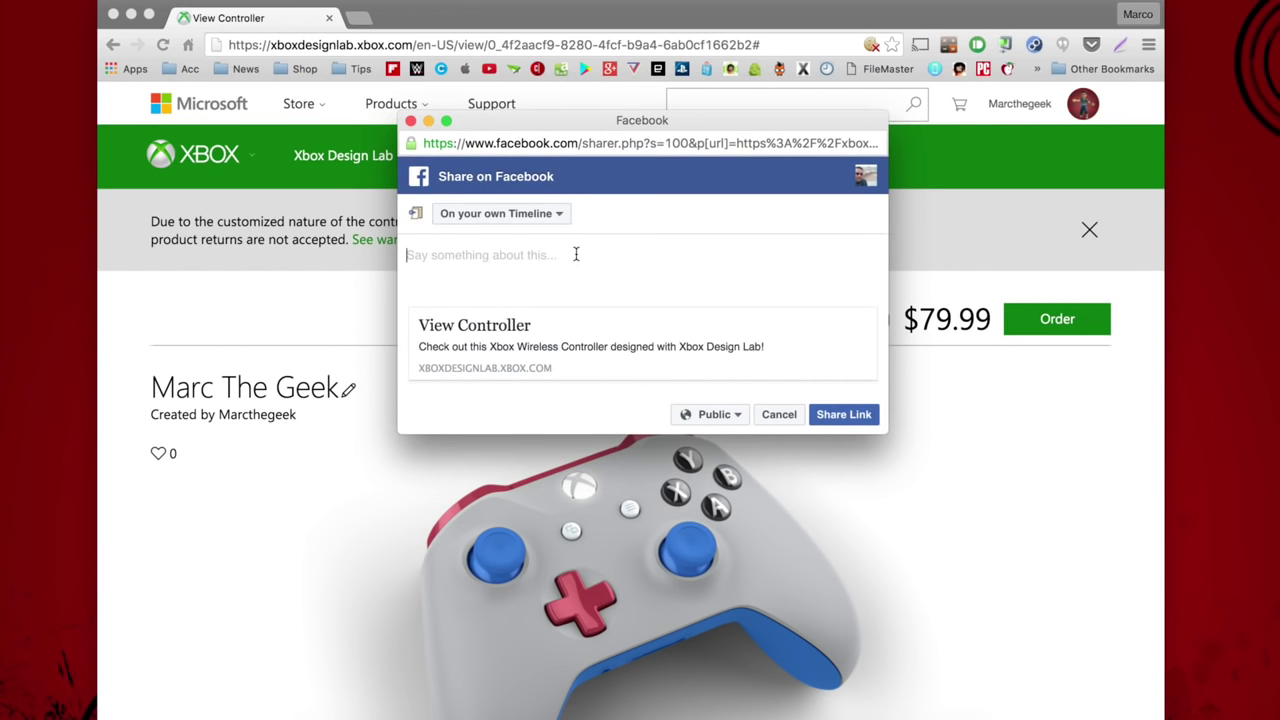
{"action": "type", "text": "My Xbox"}
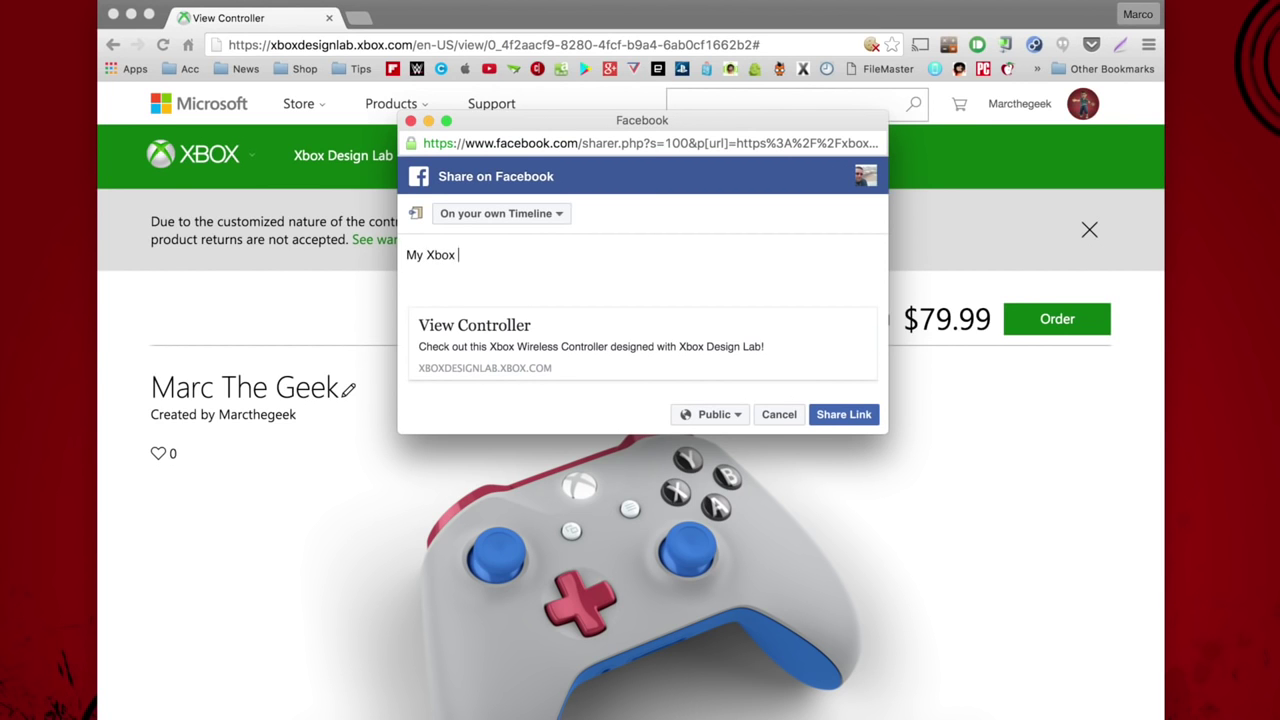
{"action": "type", "text": " Controller!!!!"}
{"action": "left_click", "coordinate": [846, 418]}
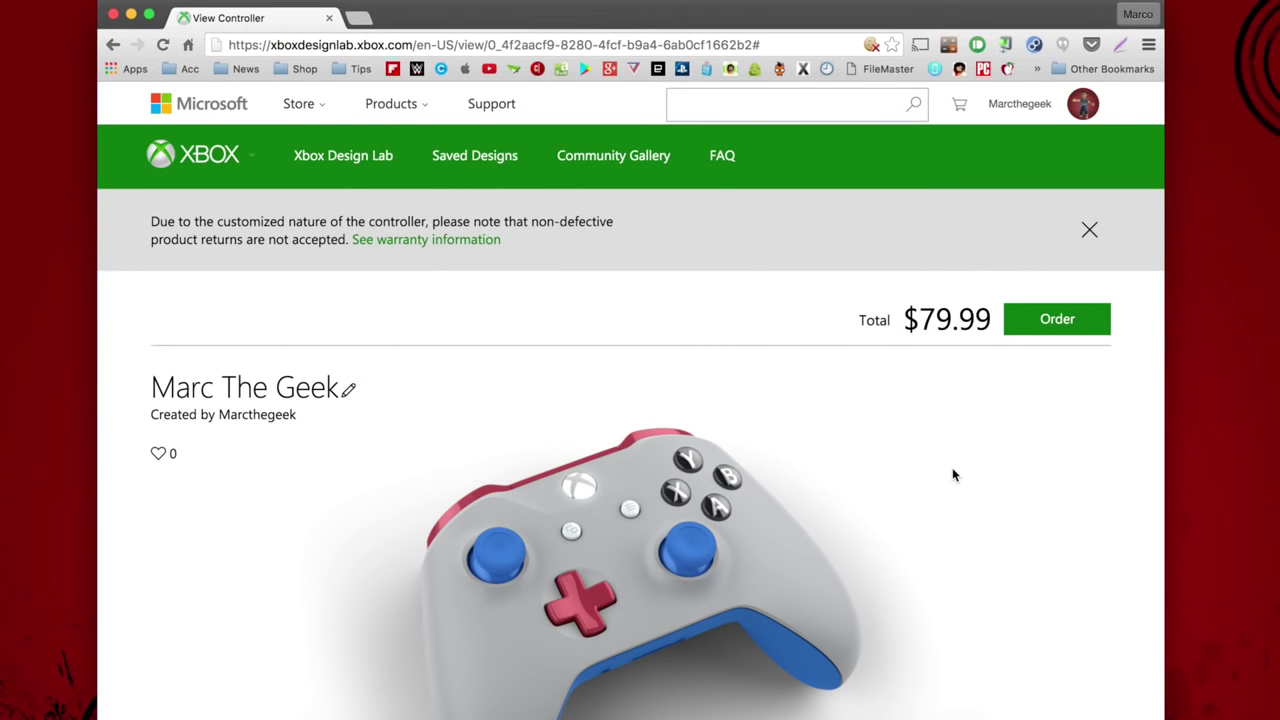
Look over the shared design's page once more and start ordering the controller
{"action": "scroll", "coordinate": [952, 470], "scroll_direction": "down", "scroll_amount": 5}
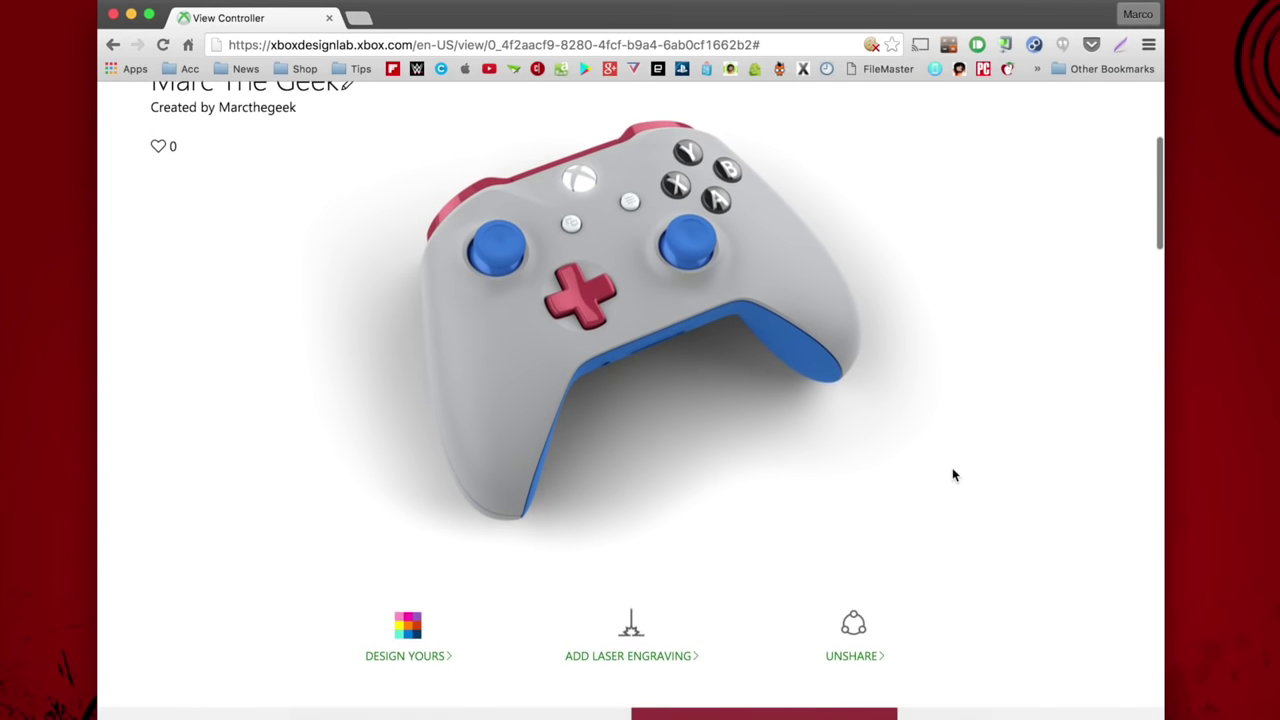
{"action": "scroll", "coordinate": [952, 475], "scroll_direction": "down", "scroll_amount": 10}
{"action": "scroll", "coordinate": [952, 475], "scroll_direction": "down", "scroll_amount": 15}
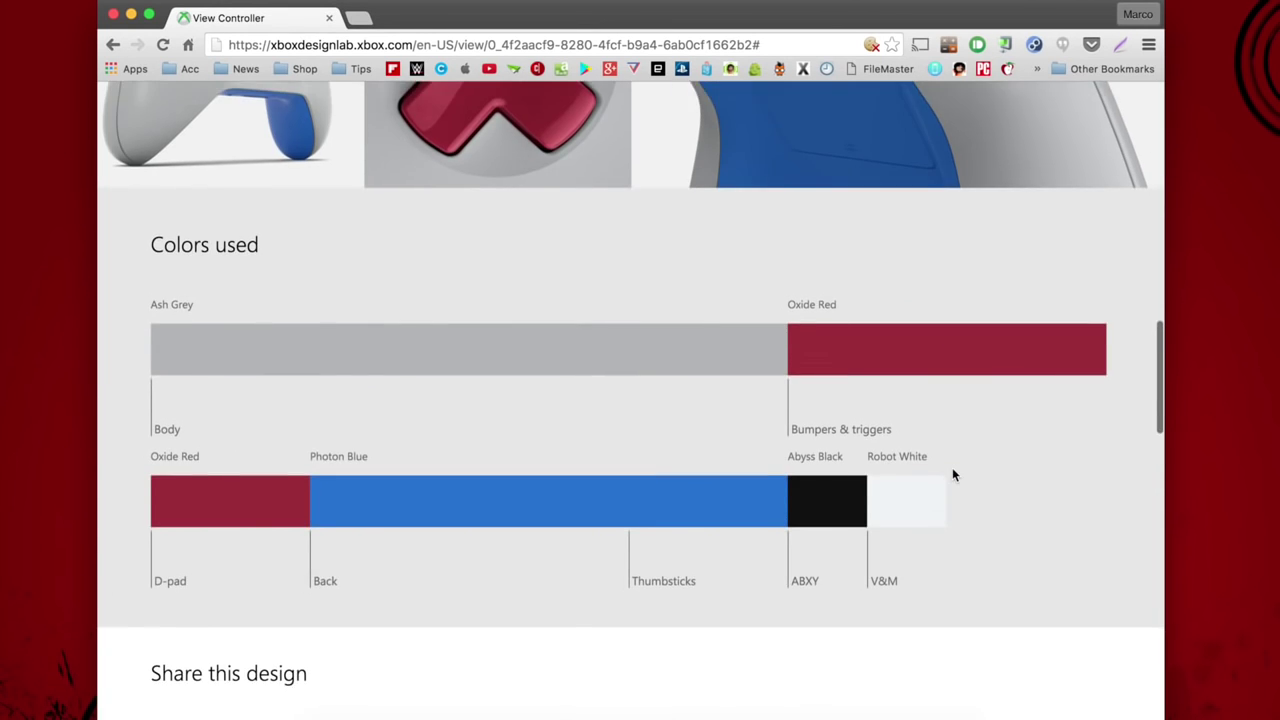
{"action": "scroll", "coordinate": [952, 475], "scroll_direction": "up", "scroll_amount": 20}
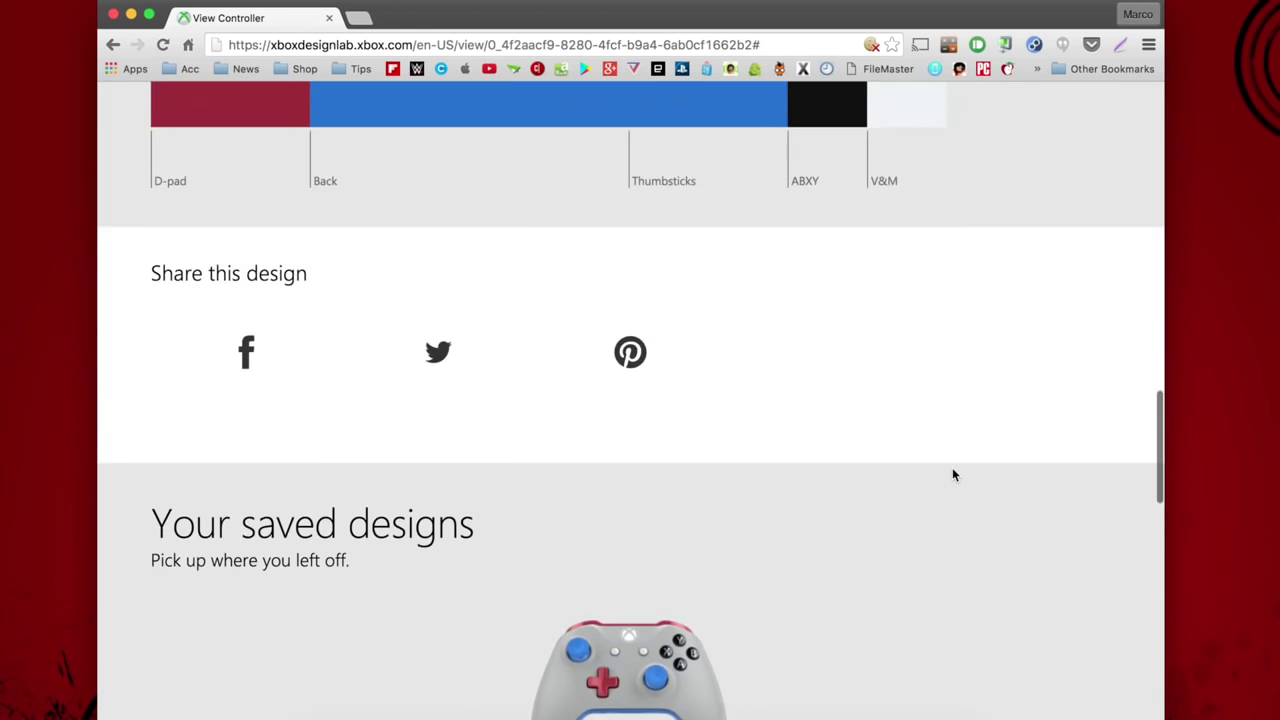
{"action": "scroll", "coordinate": [952, 475], "scroll_direction": "up", "scroll_amount": 3}
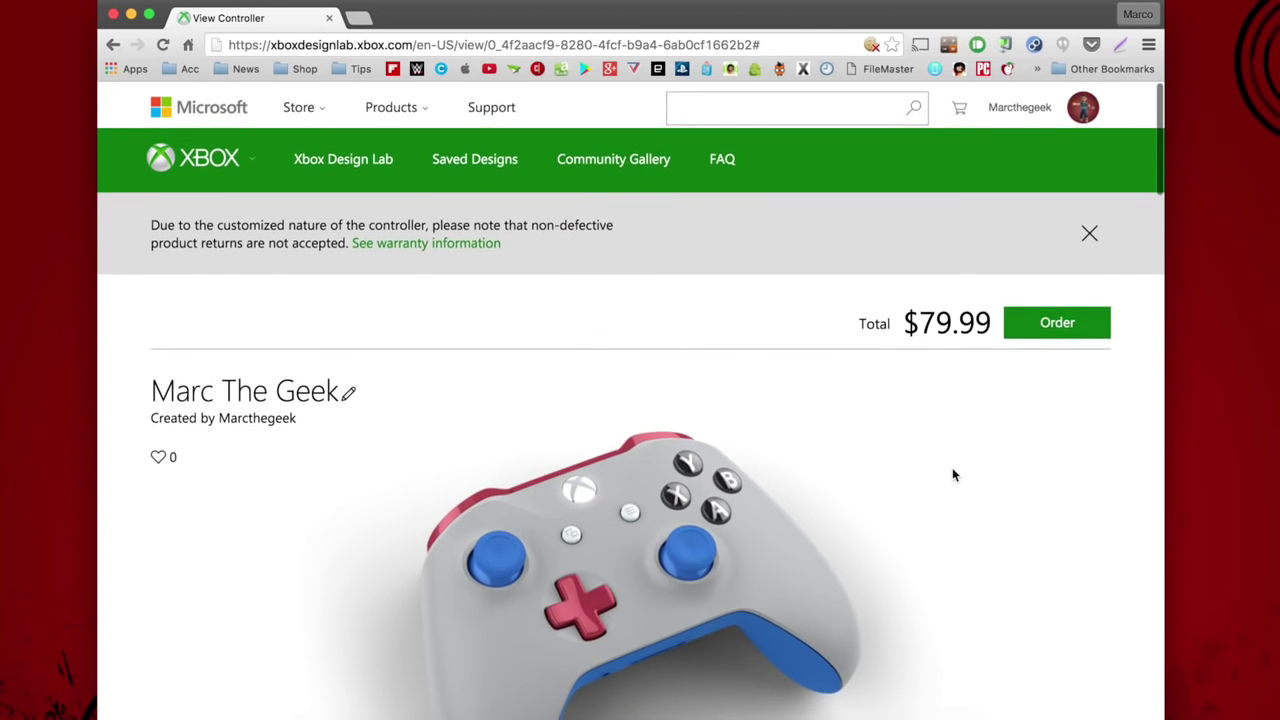
{"action": "left_click", "coordinate": [1056, 318]}
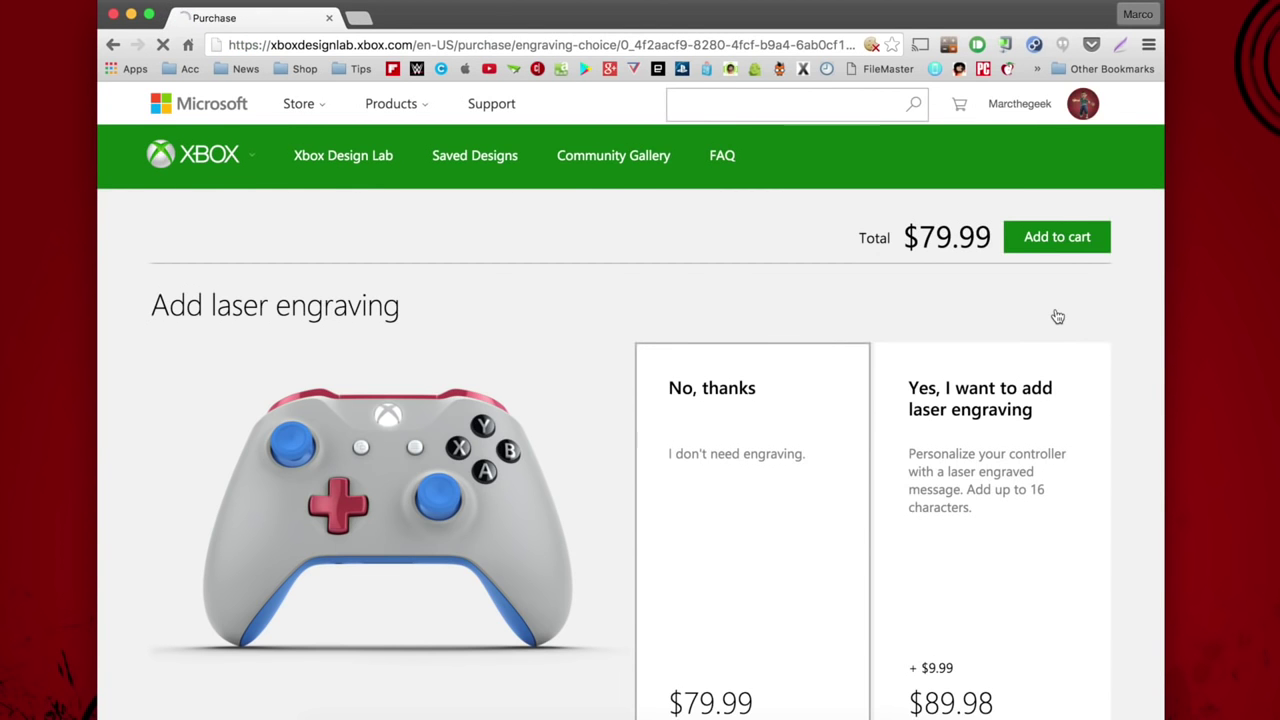
Compare the laser engraving options, decline engraving, add the controller to the cart and review the cart
{"action": "scroll", "coordinate": [1120, 490], "scroll_direction": "down", "scroll_amount": 2}
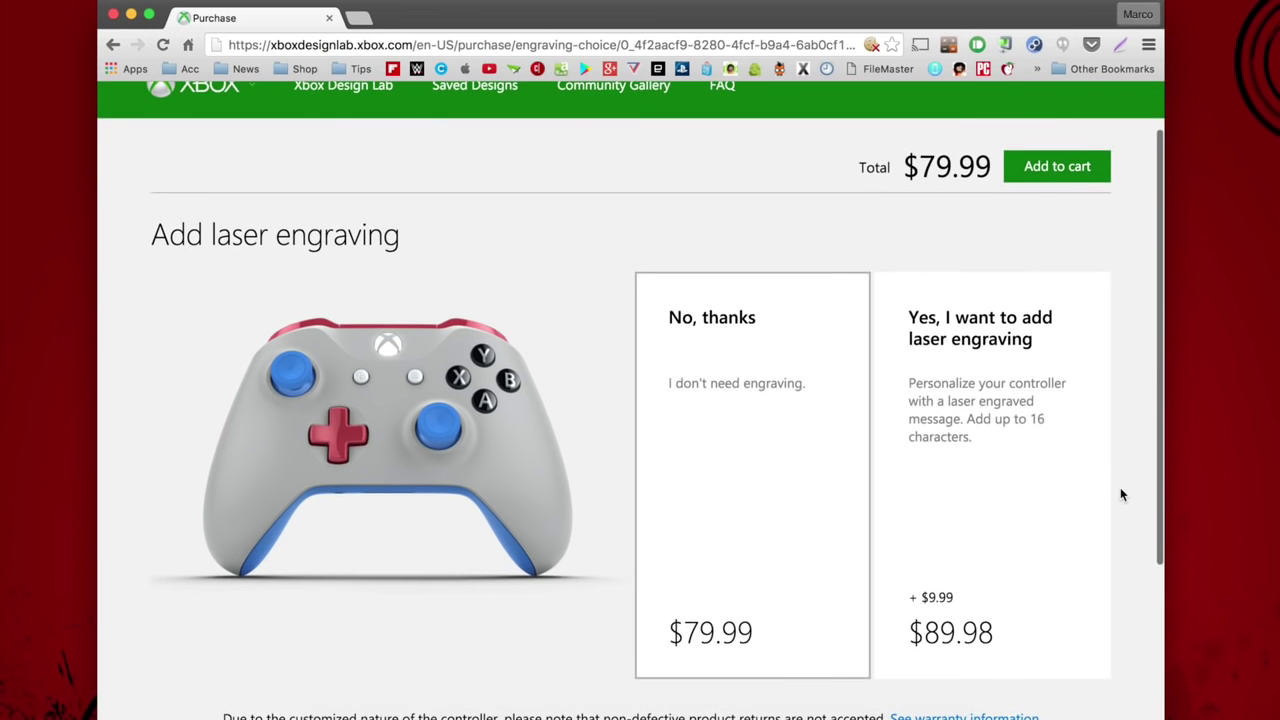
{"action": "left_click", "coordinate": [956, 434]}
{"action": "left_click", "coordinate": [700, 430]}
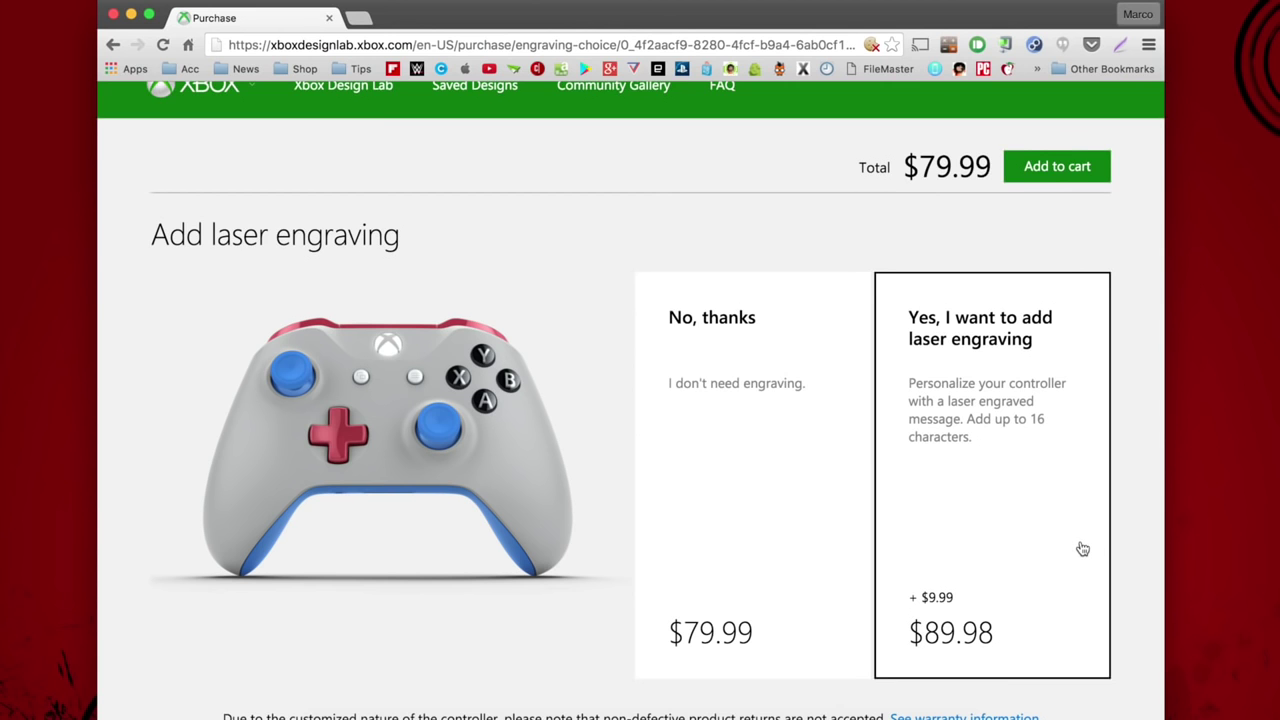
{"action": "scroll", "coordinate": [1083, 548], "scroll_direction": "down", "scroll_amount": 5}
{"action": "scroll", "coordinate": [1083, 548], "scroll_direction": "up", "scroll_amount": 4}
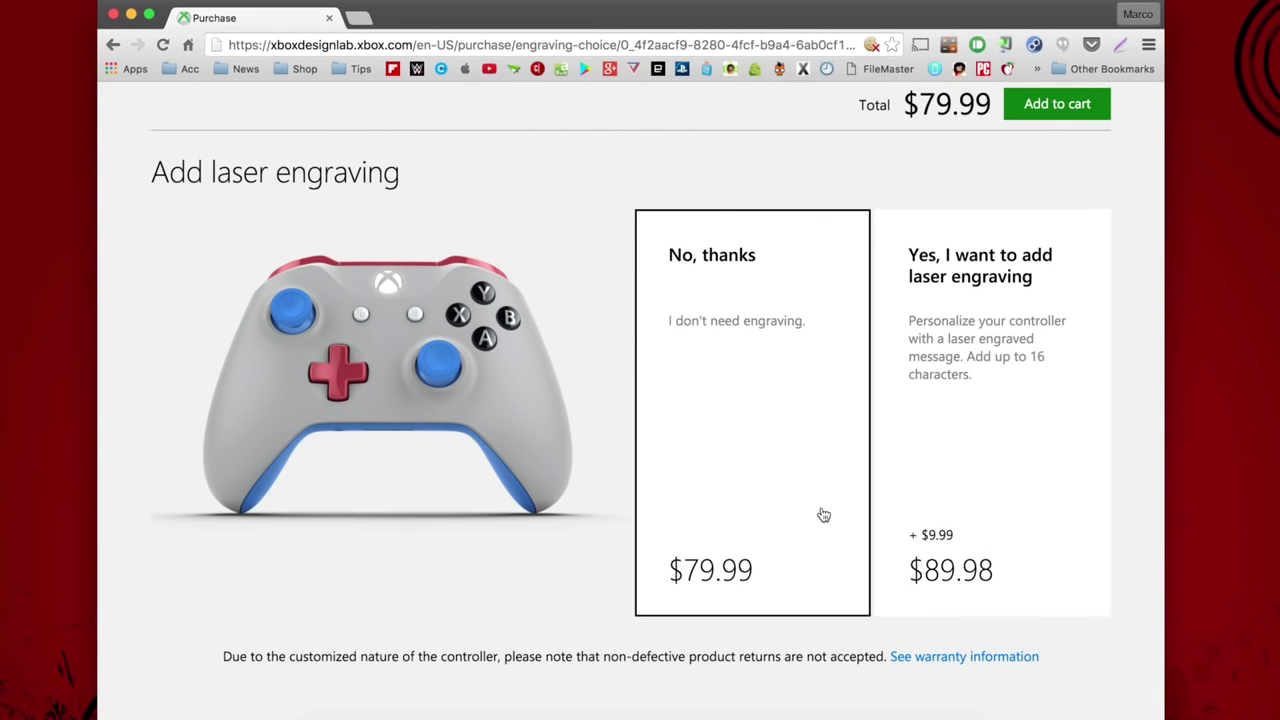
{"action": "left_click", "coordinate": [1069, 109]}
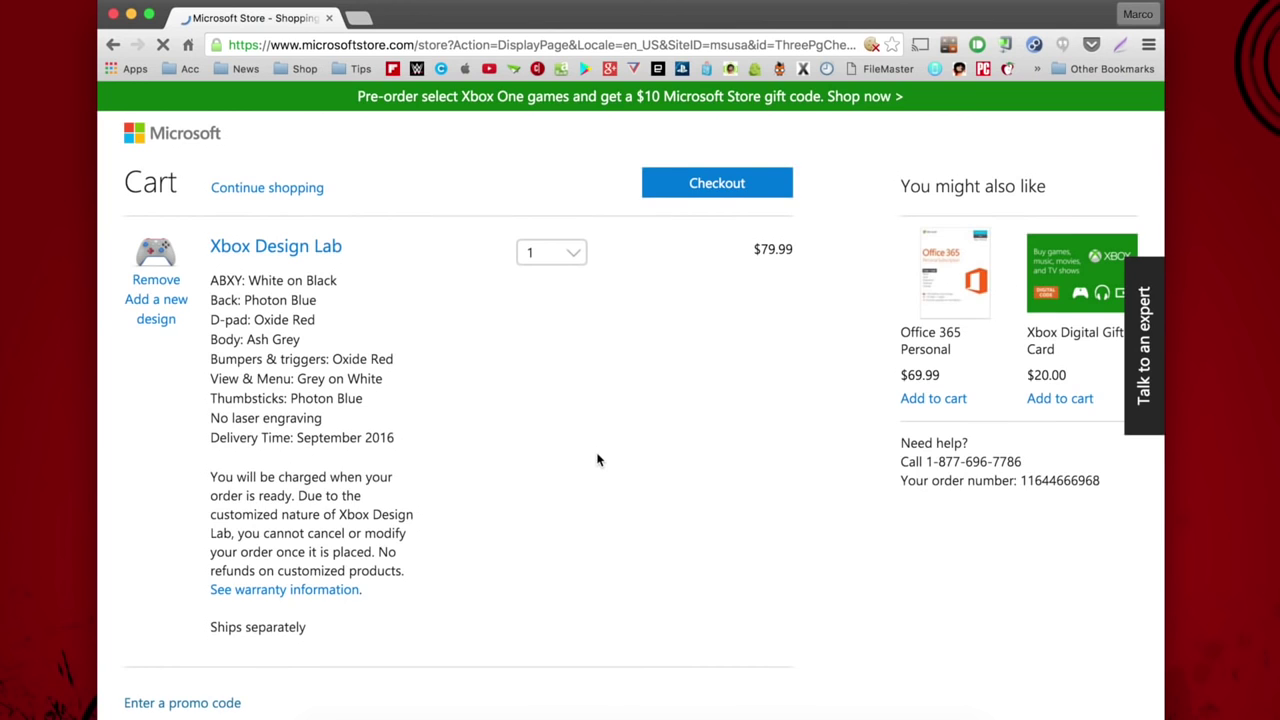
{"action": "scroll", "coordinate": [598, 460], "scroll_direction": "down", "scroll_amount": 5}
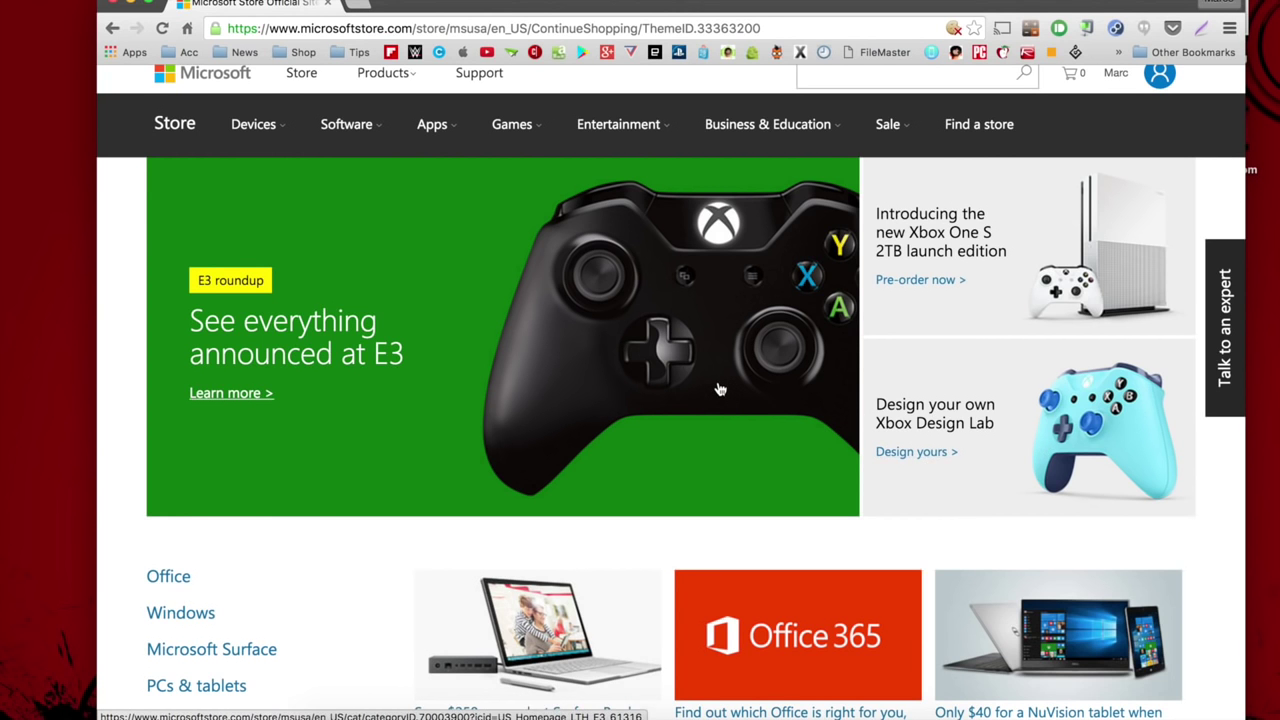
Start a new controller design in Xbox Design Lab with an Oxide Red body and the 3D view on
{"action": "scroll", "coordinate": [718, 390], "scroll_direction": "up", "scroll_amount": 1}
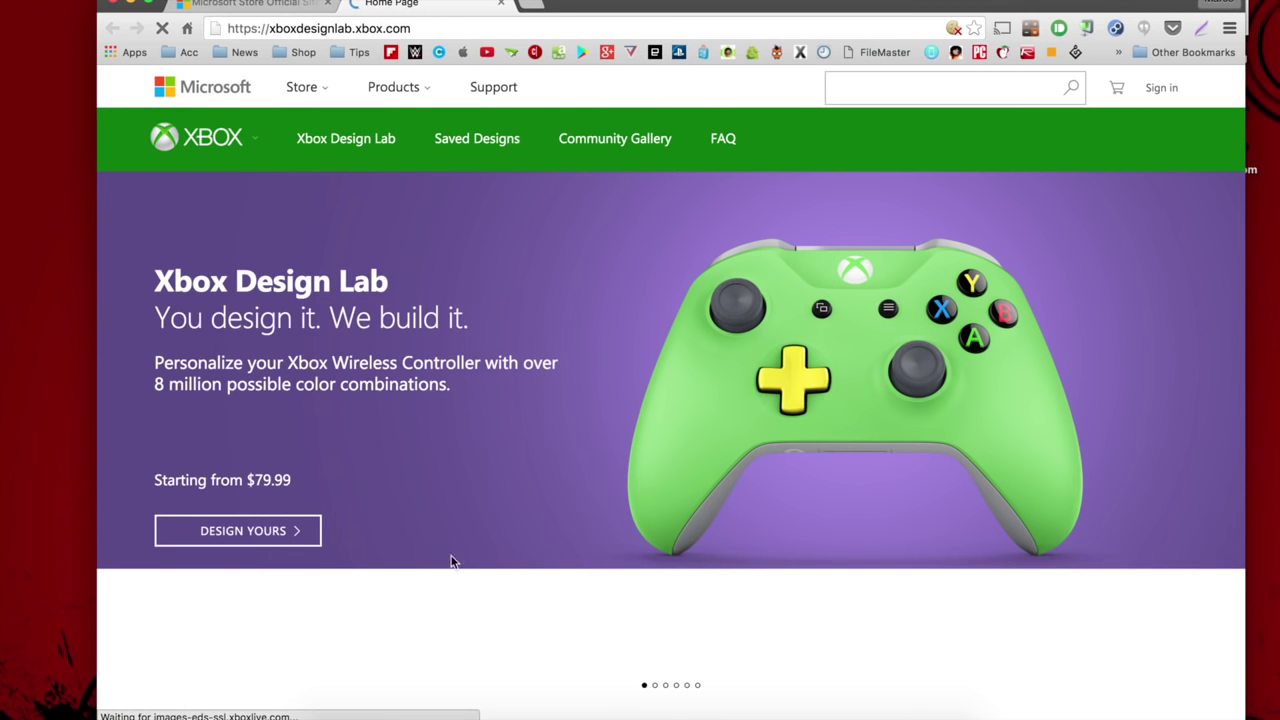
{"action": "left_click", "coordinate": [283, 532]}
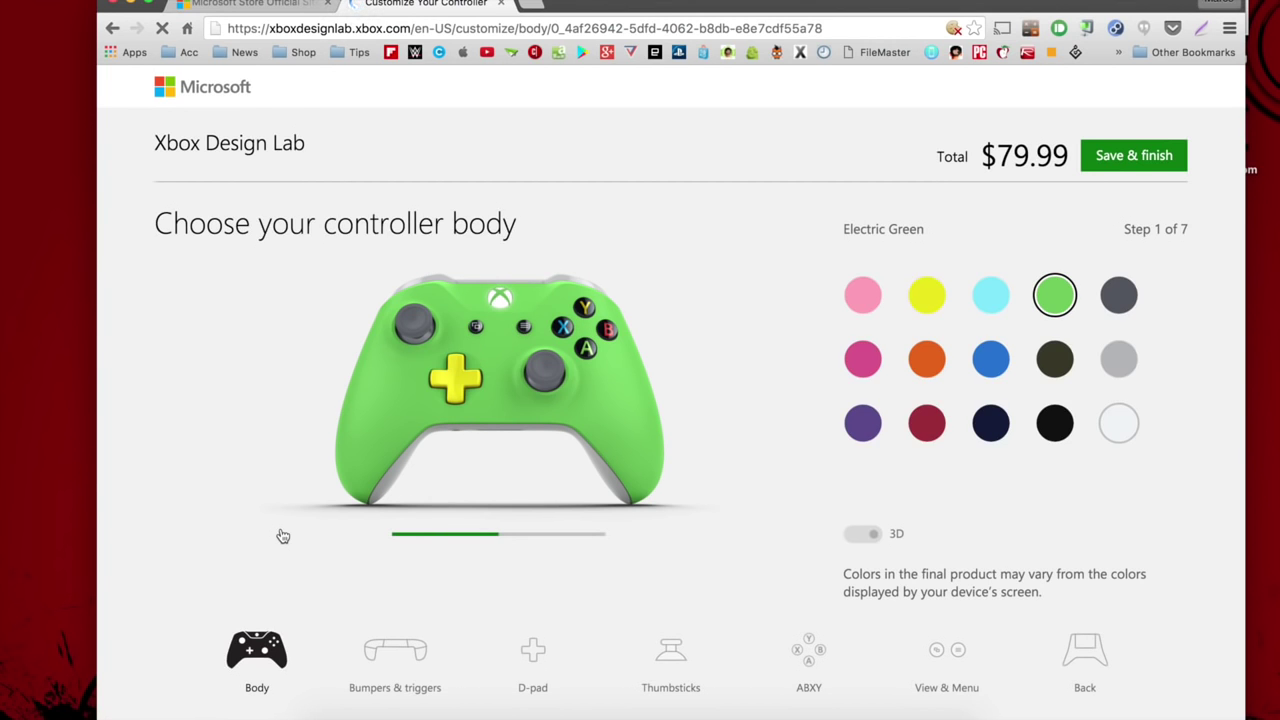
{"action": "left_click", "coordinate": [866, 364]}
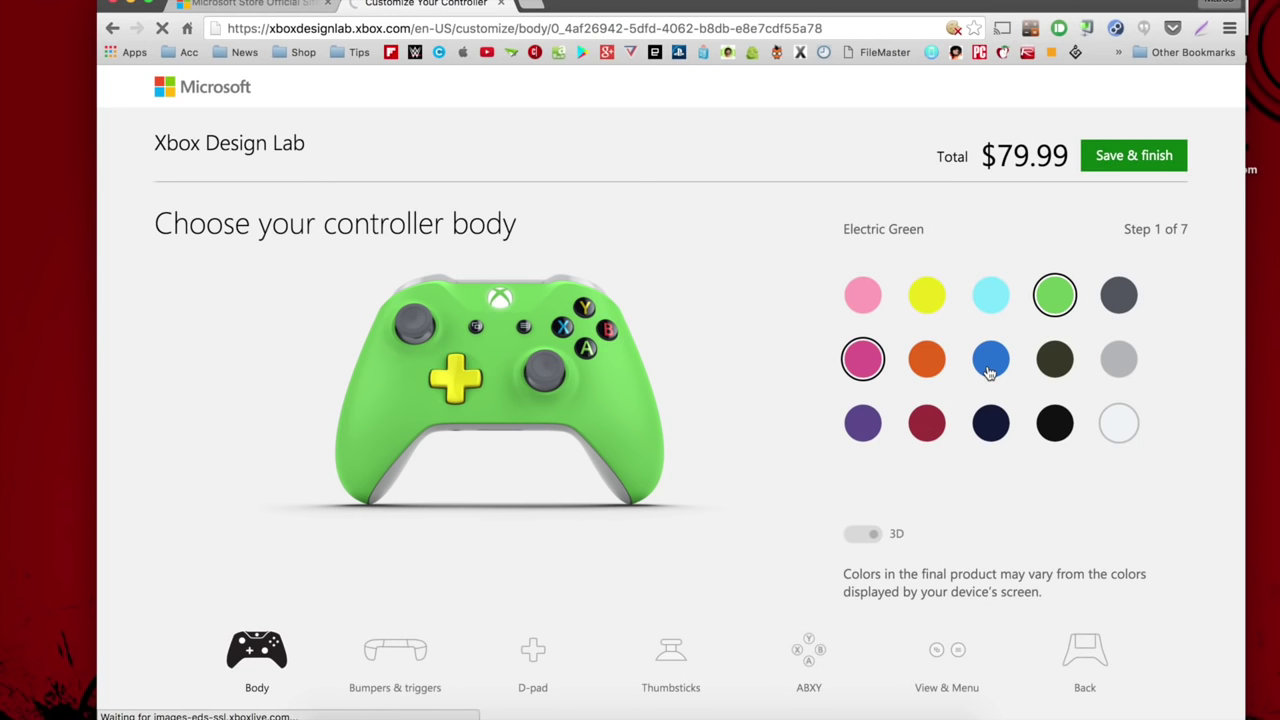
{"action": "left_click", "coordinate": [863, 533]}
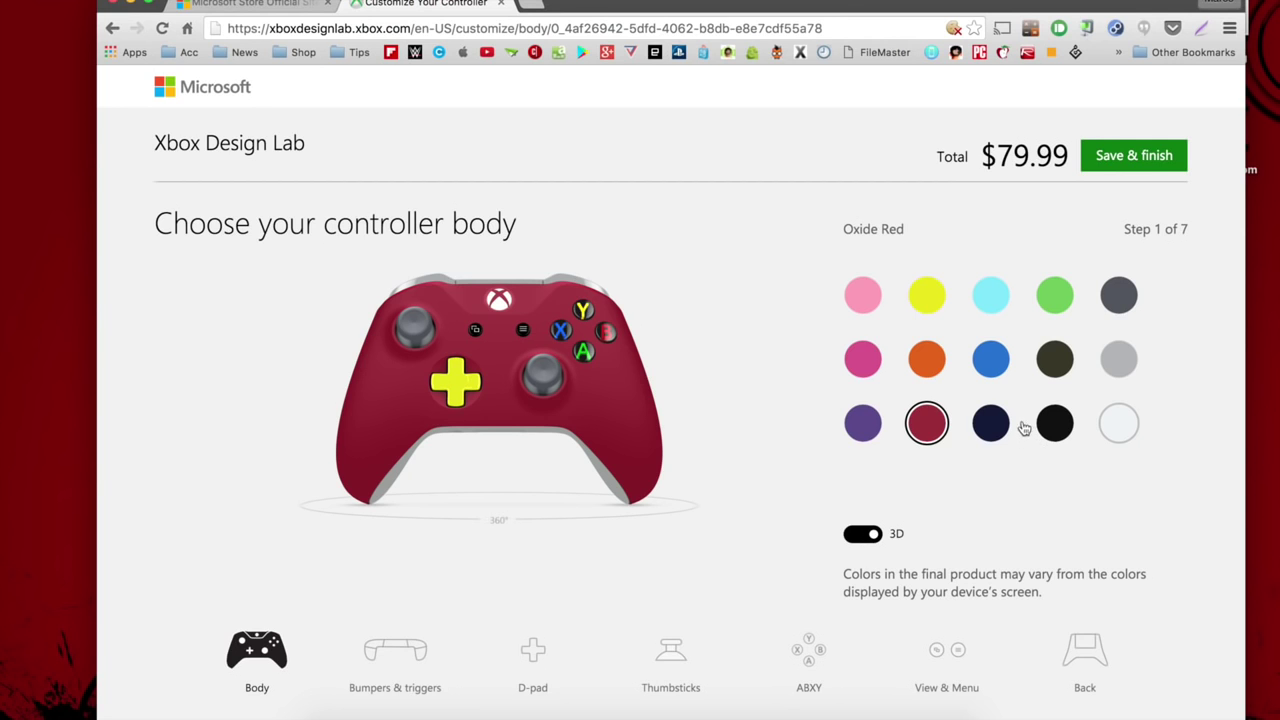
Color the new controller's bumpers and triggers Photon Blue after trying the dark olive green
{"action": "left_click", "coordinate": [412, 650]}
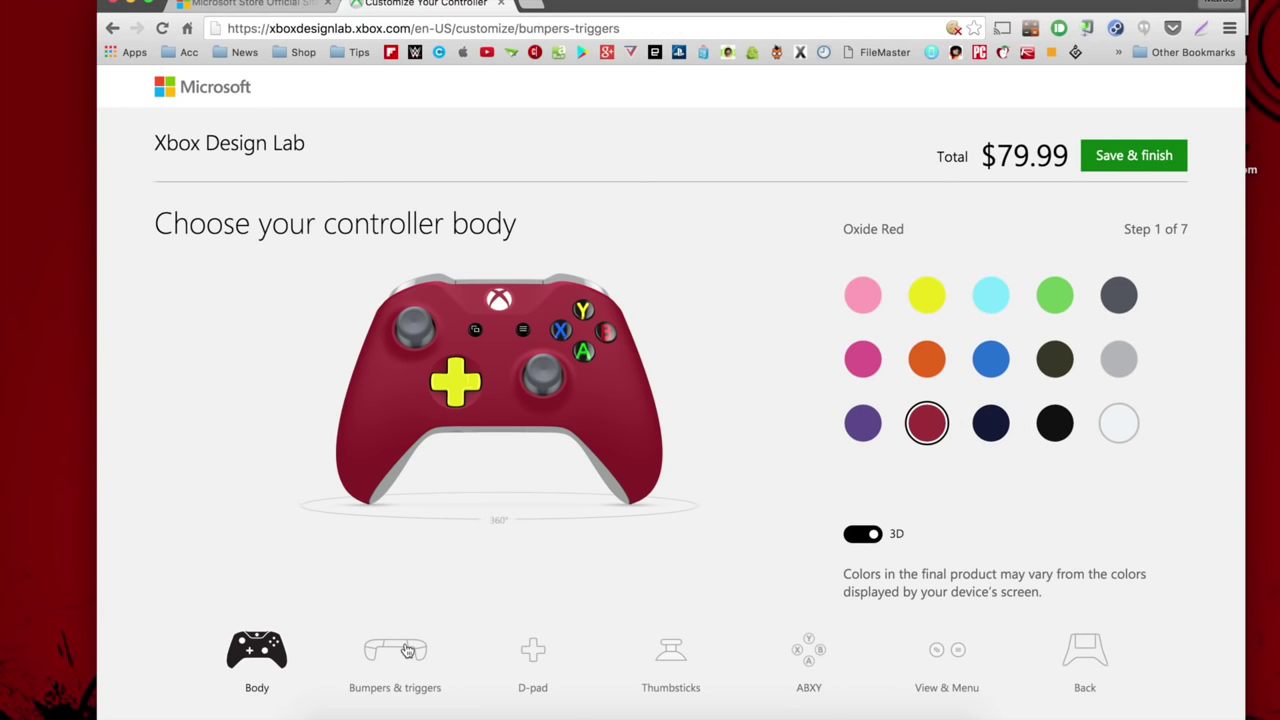
{"action": "left_click", "coordinate": [1050, 358]}
{"action": "left_click", "coordinate": [992, 358]}
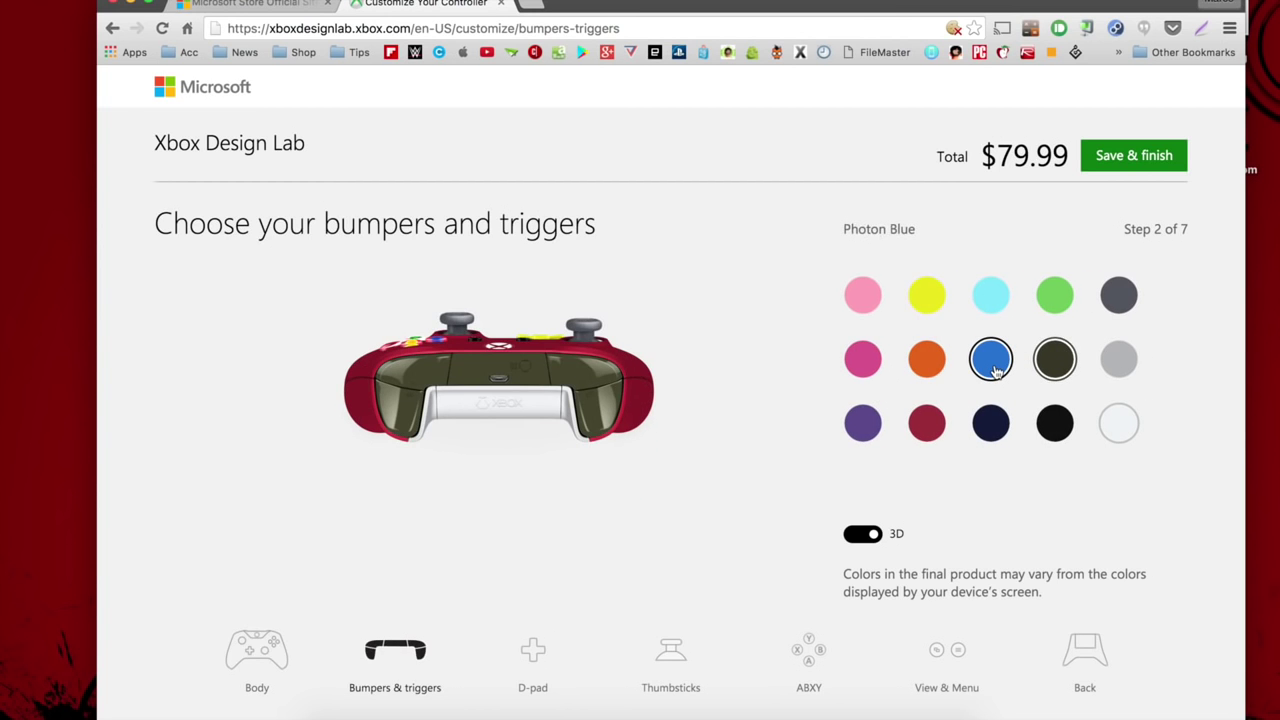
Color the D-pad Deep Pink and the thumbsticks Oxide Red
{"action": "left_click", "coordinate": [545, 651]}
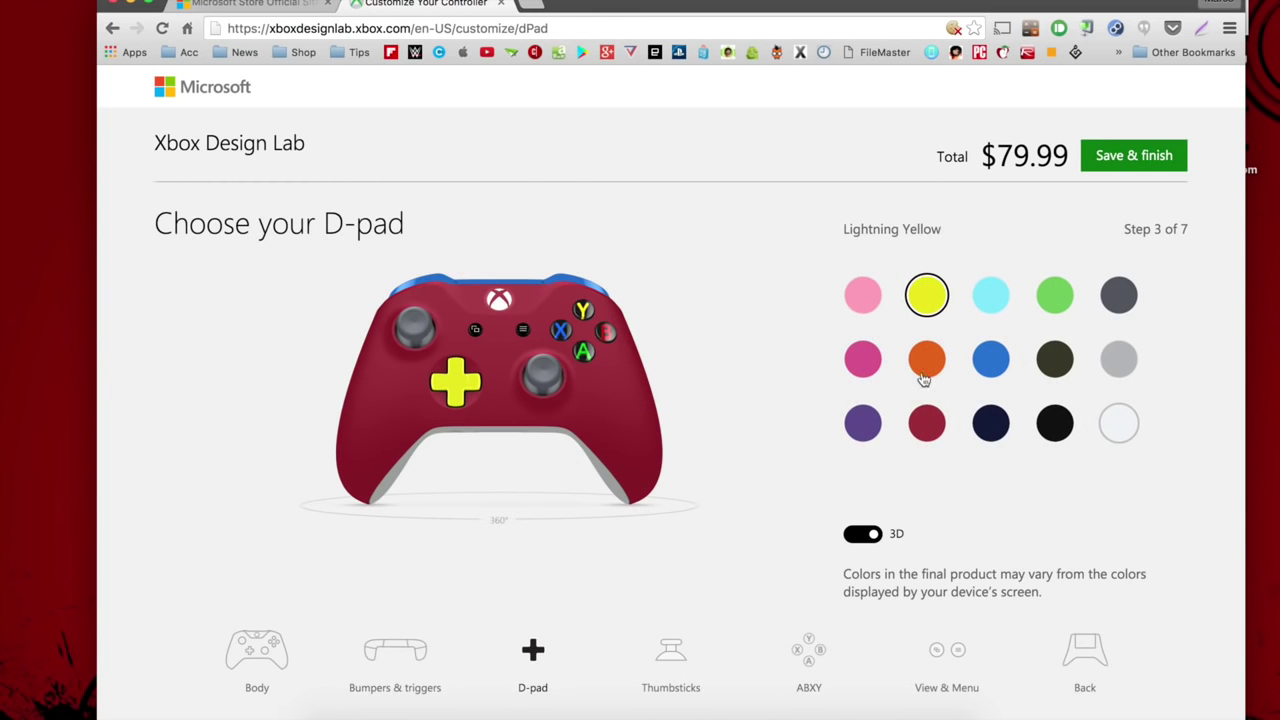
{"action": "left_click", "coordinate": [872, 361]}
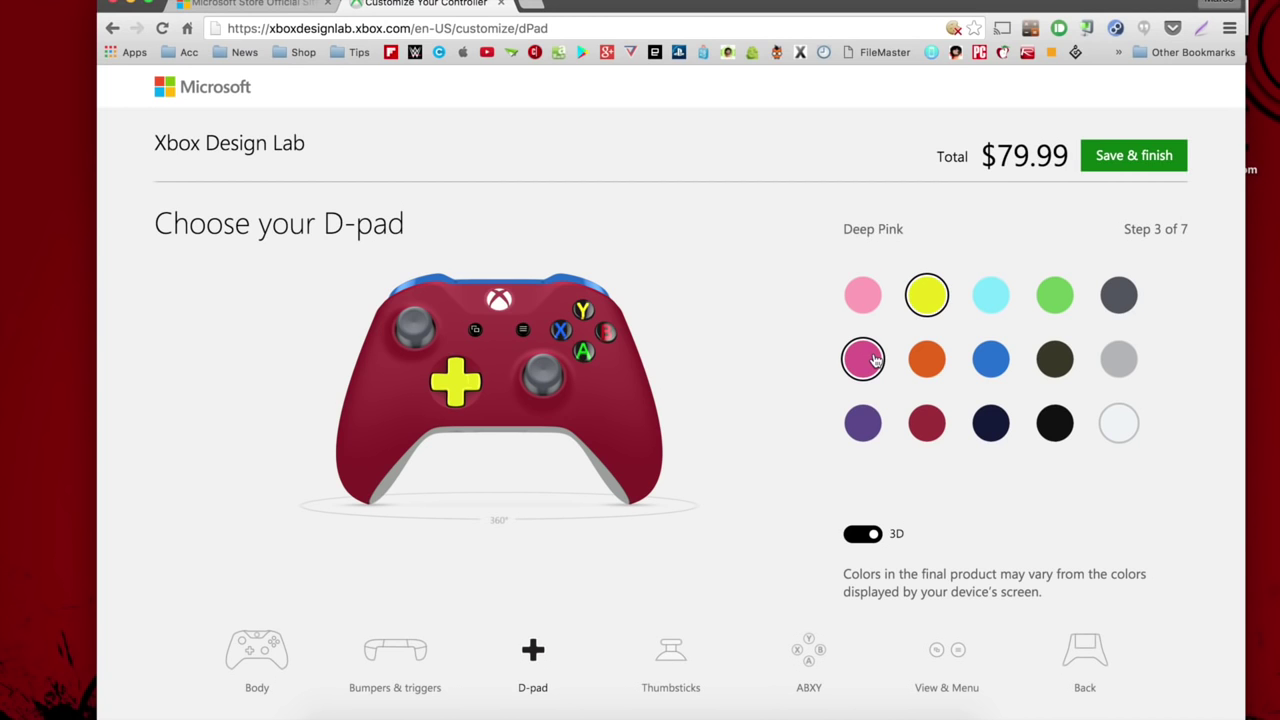
{"action": "left_click", "coordinate": [677, 672]}
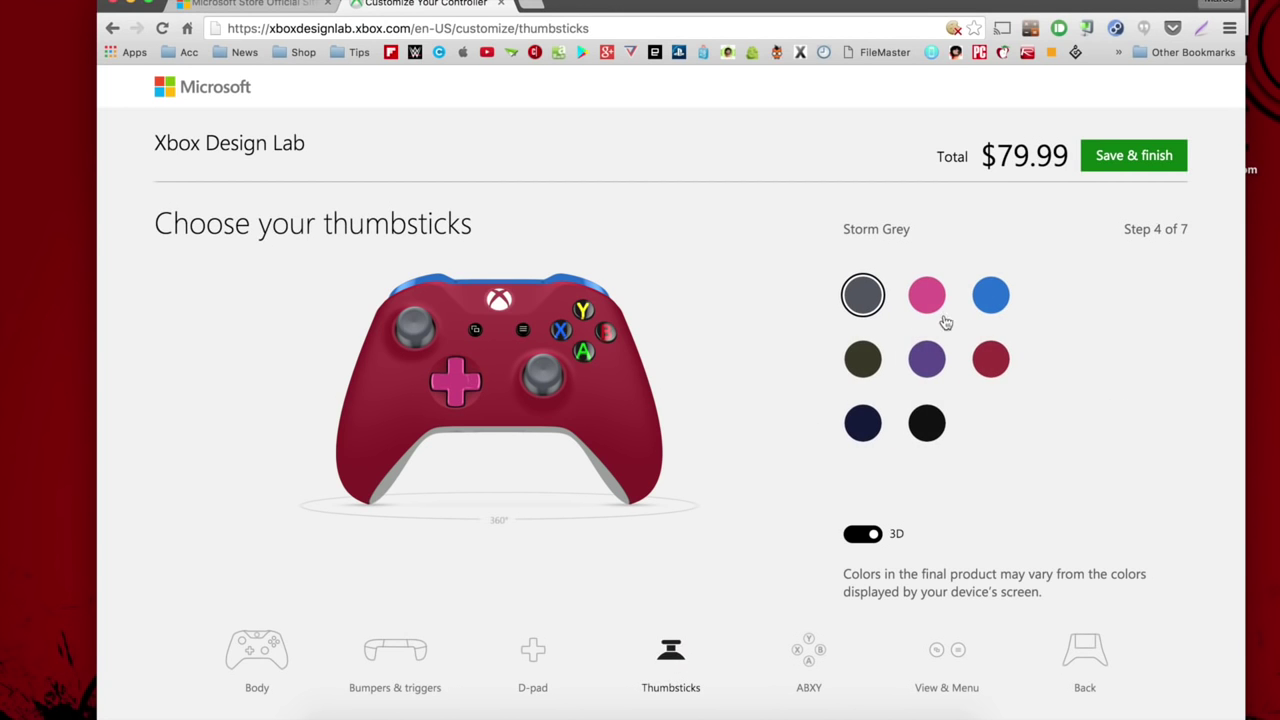
{"action": "left_click", "coordinate": [989, 355]}
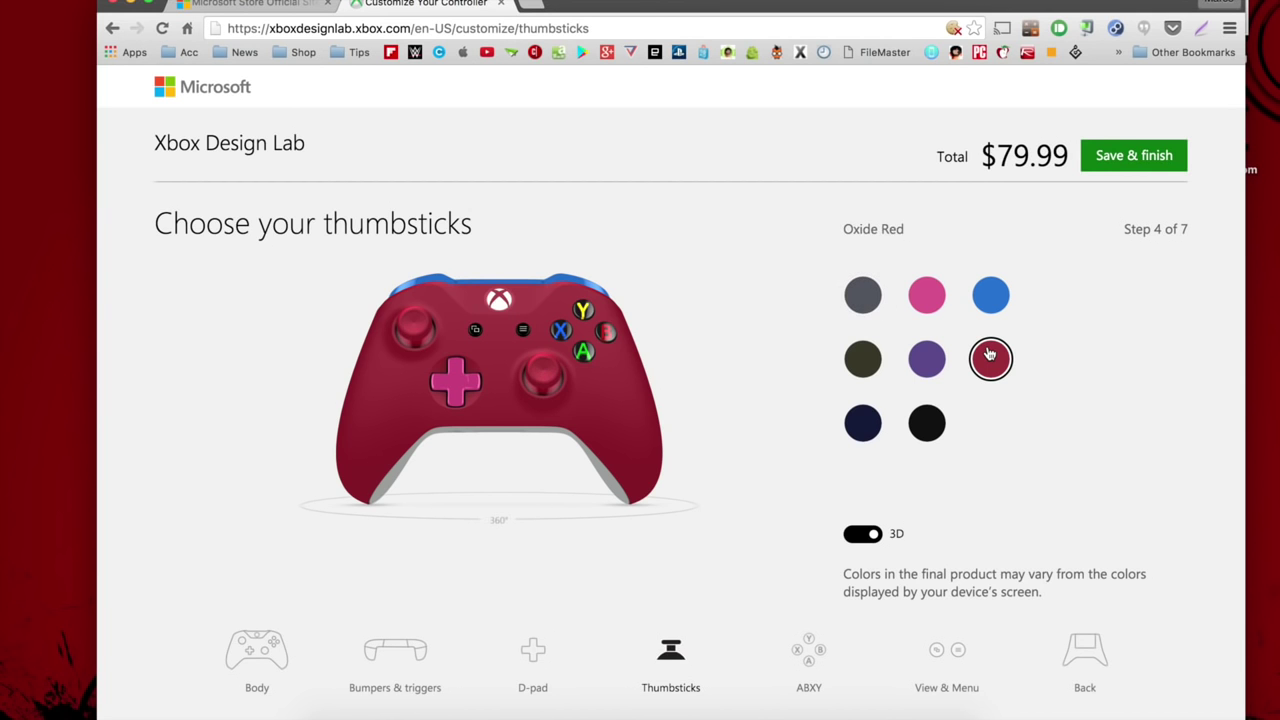